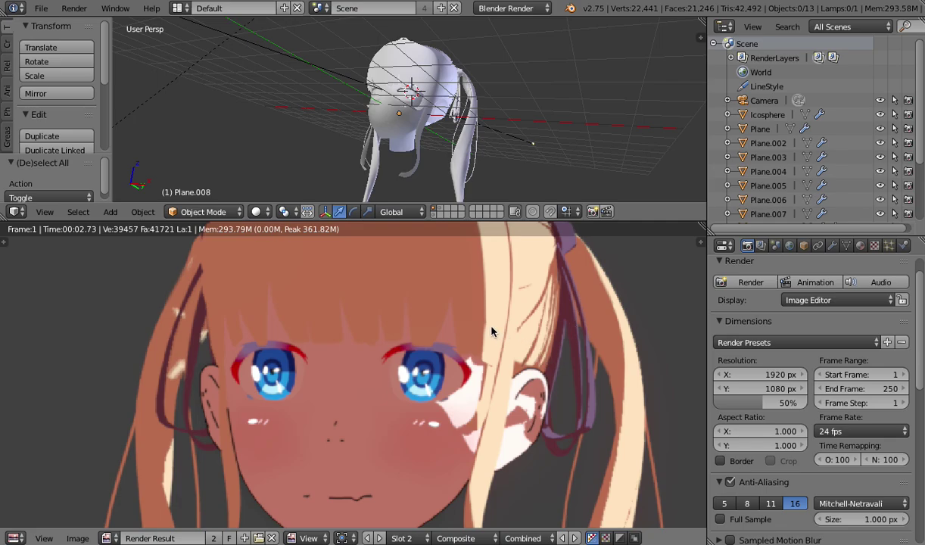
Compare the shading on the hair and face between the renders in Slot 2 and Slot 1.
middle_drag(431, 114, 362, 92)
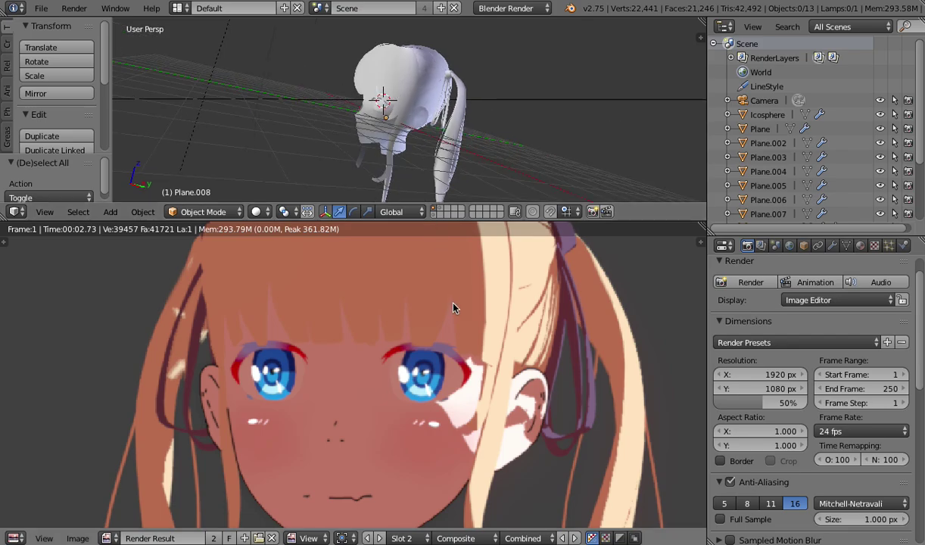
middle_drag(395, 105, 341, 104)
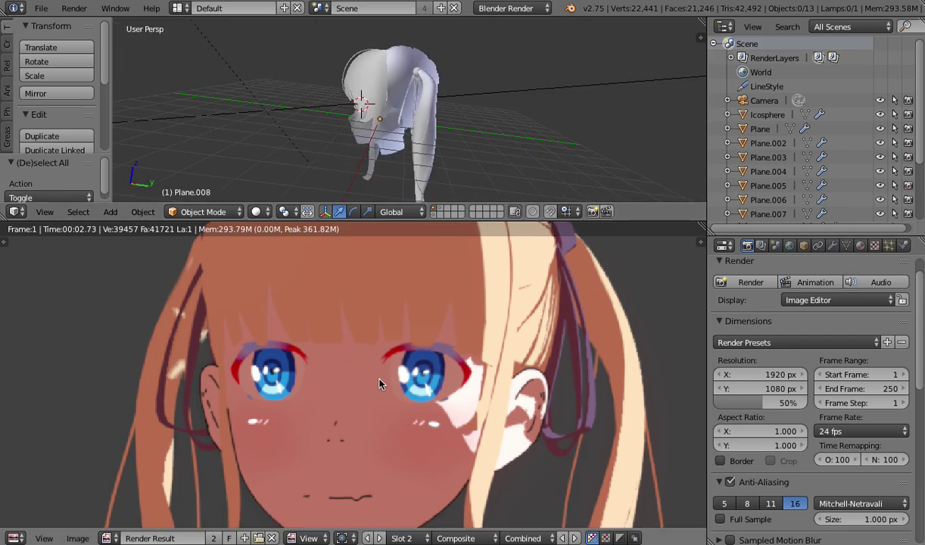
scroll(362, 362, down, 3)
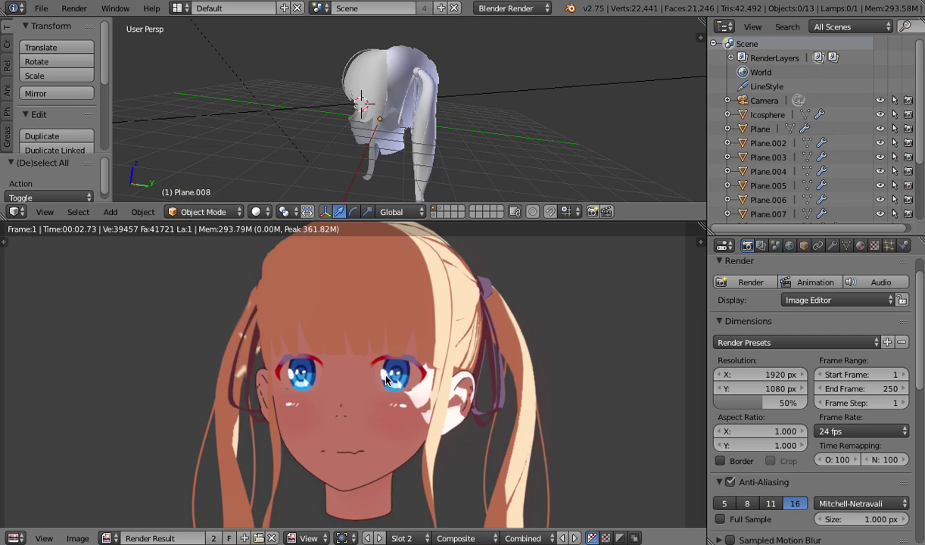
middle_drag(386, 376, 371, 410)
scroll(367, 384, up, 1)
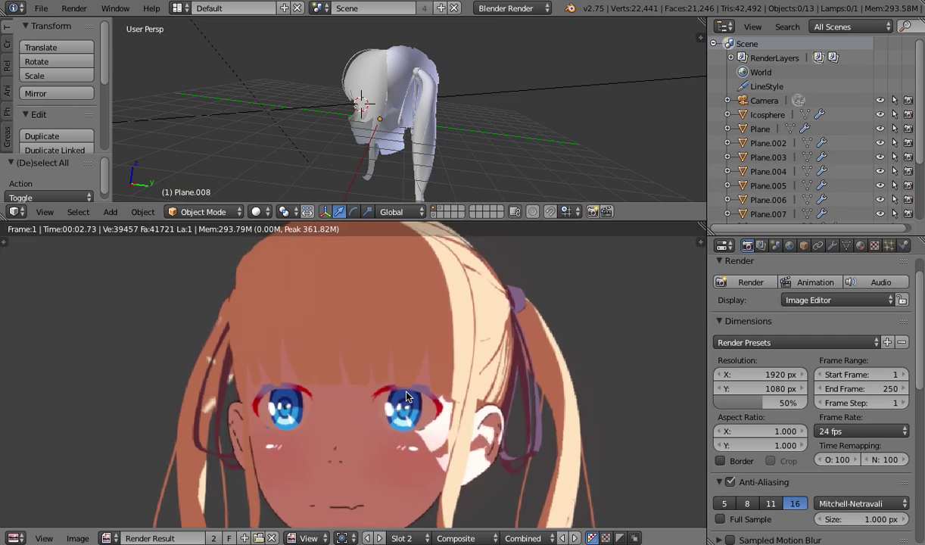
scroll(401, 395, down, 1)
key(j)
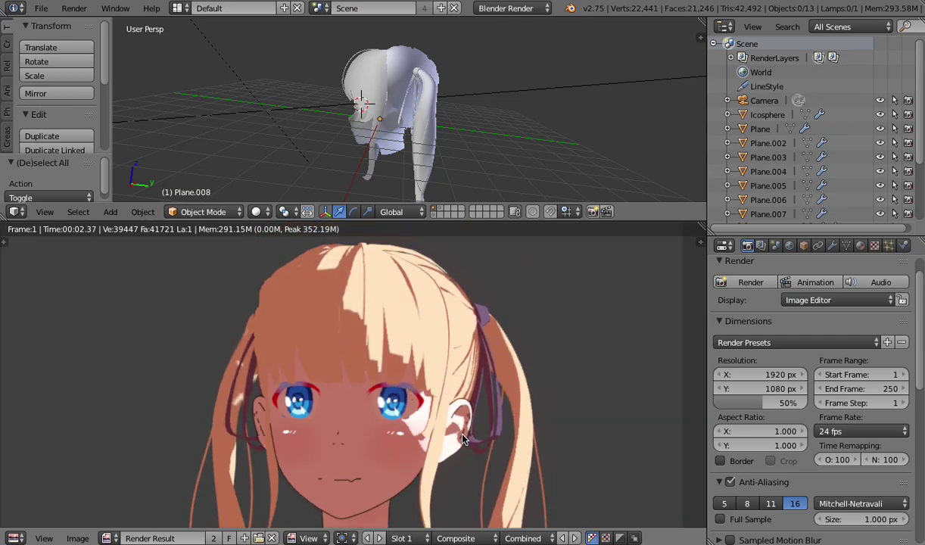
middle_drag(462, 436, 433, 455)
scroll(337, 426, up, 1)
scroll(335, 426, down, 1)
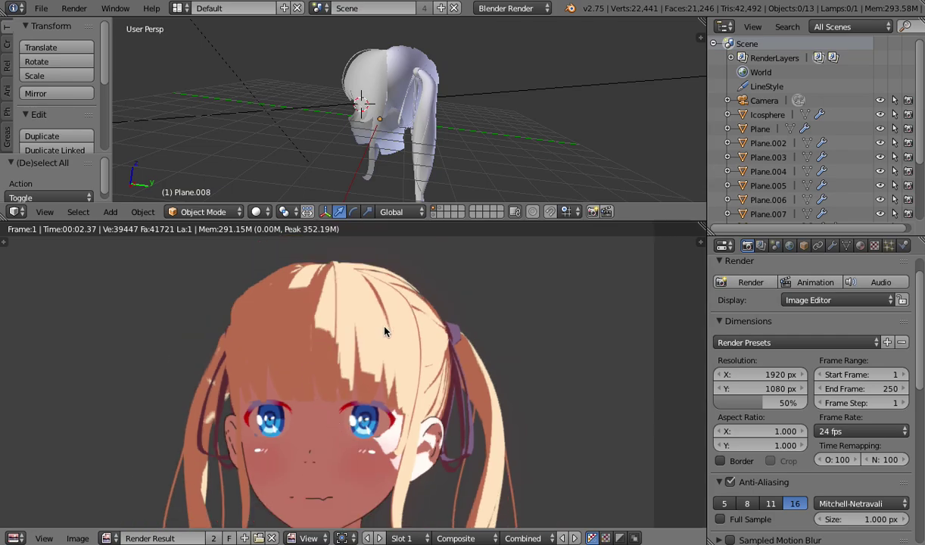
key(j)
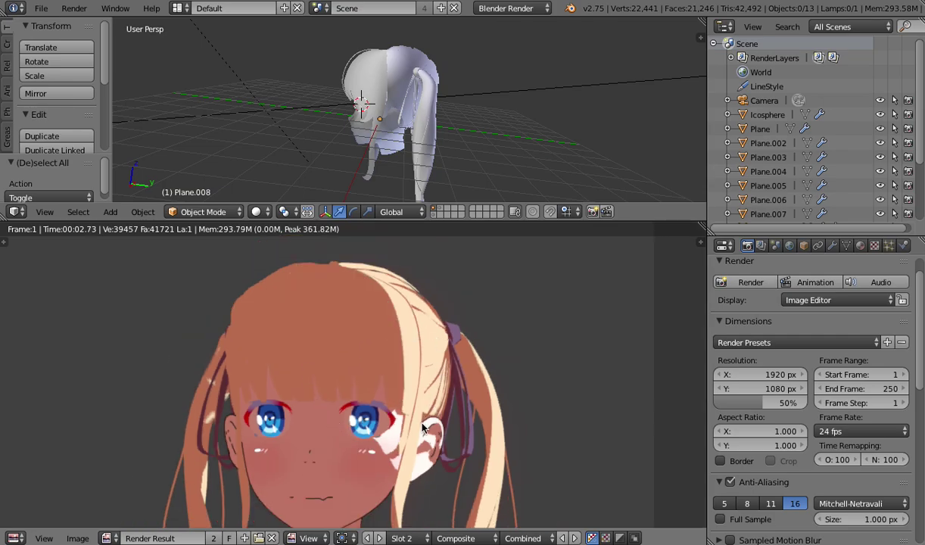
scroll(413, 413, down, 1)
scroll(407, 398, up, 1)
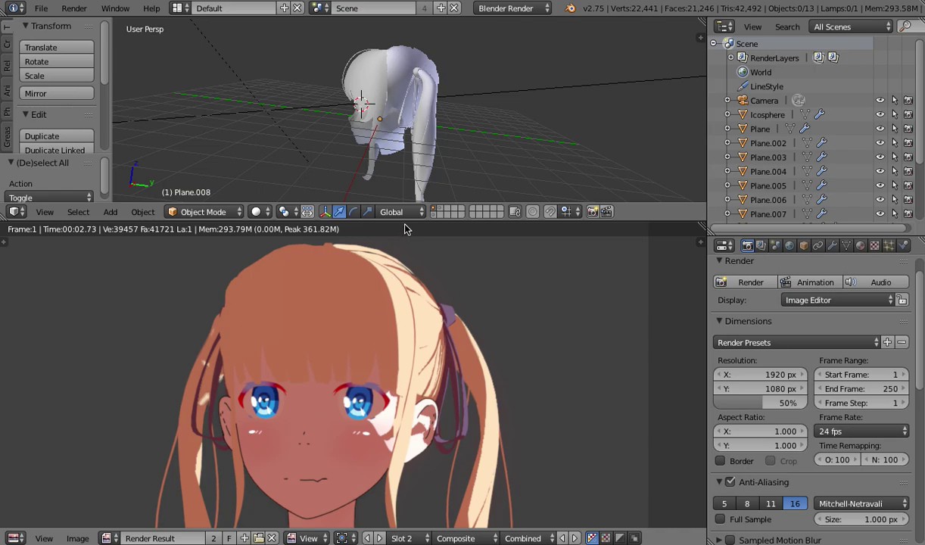
Open another file of the head model from the recently used files.
drag(406, 221, 407, 234)
click(40, 9)
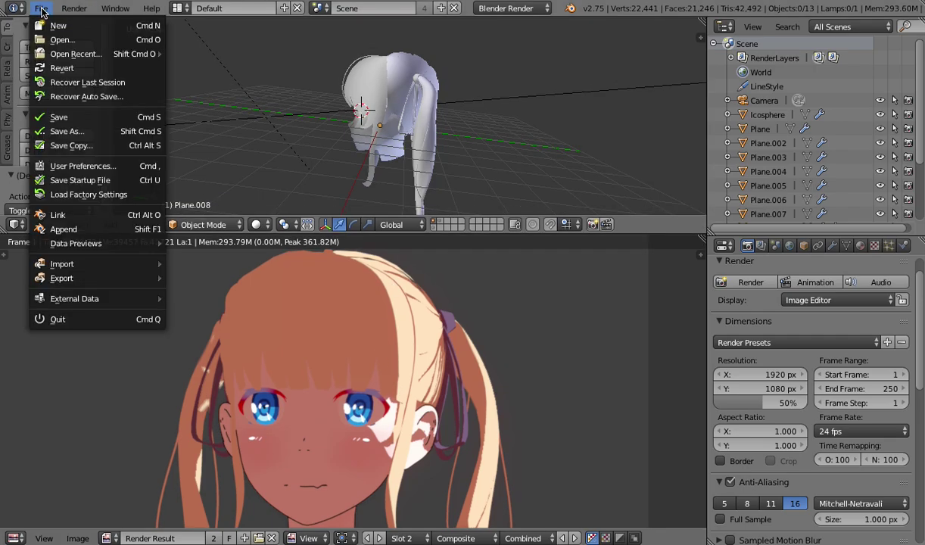
mouse_move(76, 54)
click(265, 56)
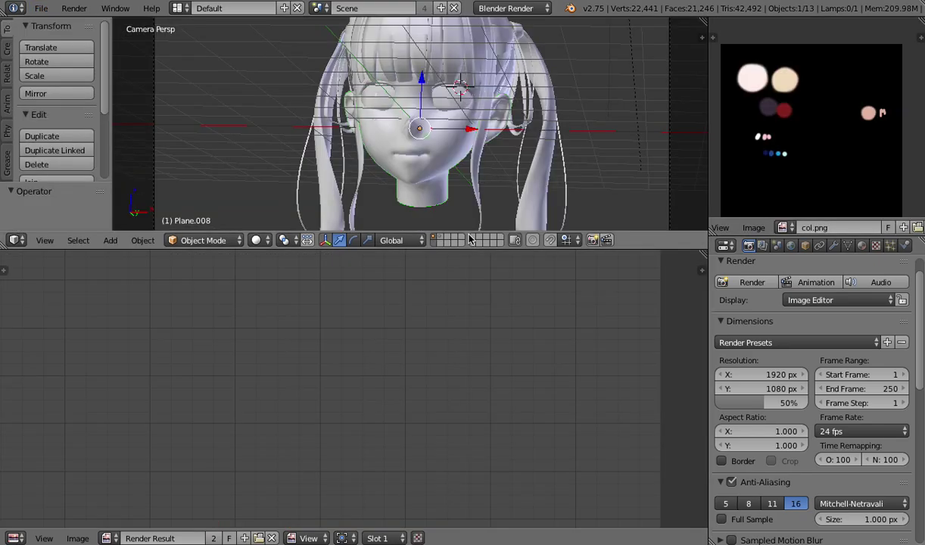
Render the head model and frame the result in the enlarged render view.
drag(468, 251, 505, 356)
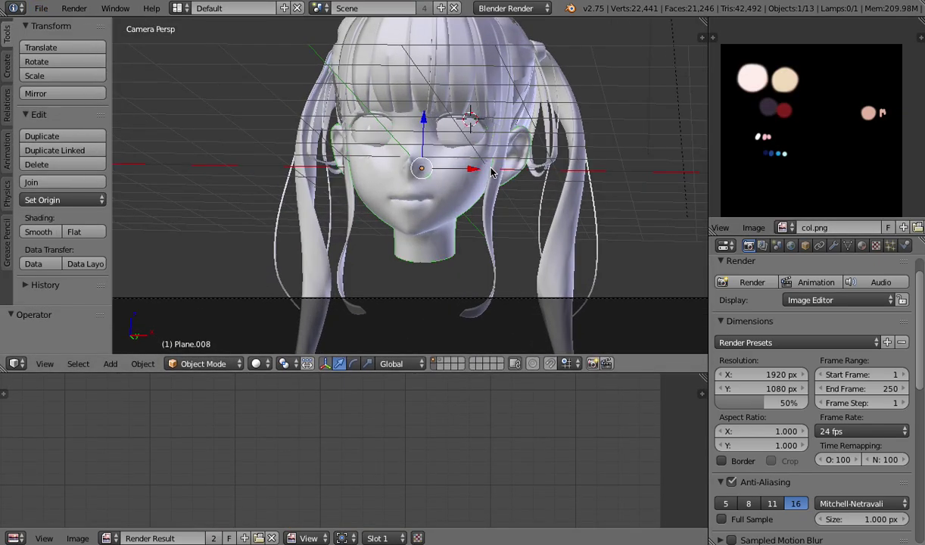
middle_drag(447, 193, 519, 283)
scroll(476, 223, up, 11)
scroll(447, 243, down, 6)
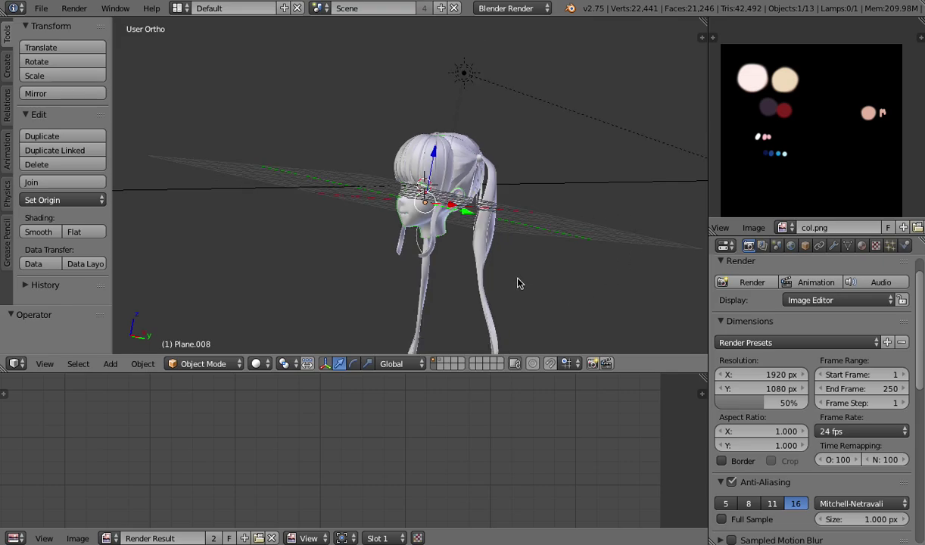
click(741, 283)
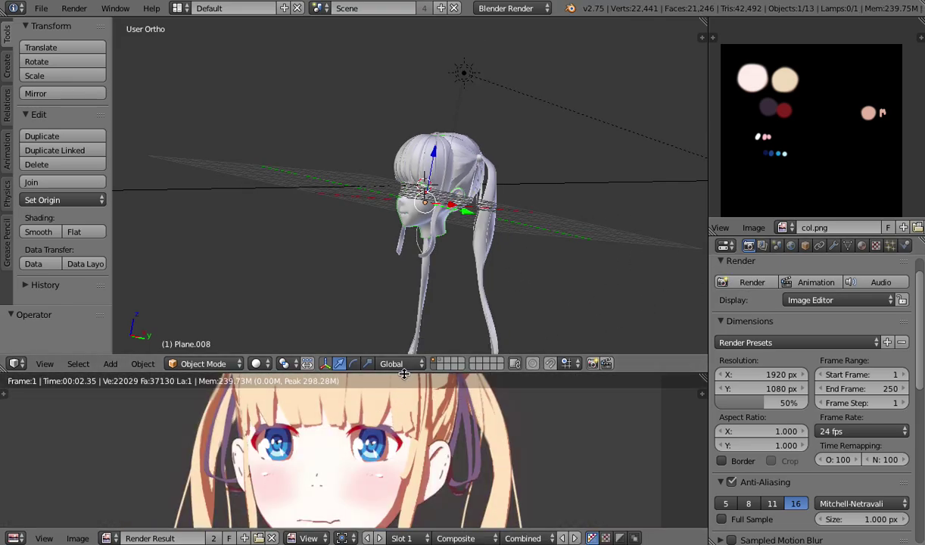
drag(403, 372, 408, 271)
scroll(409, 342, down, 3)
scroll(375, 359, up, 3)
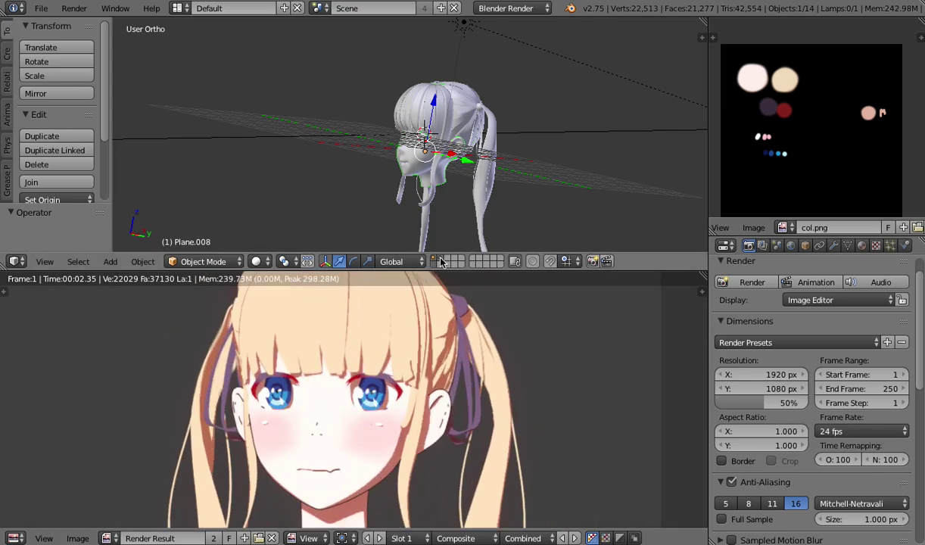
Show the lamp's layer, select the Sun lamp, and trackball-rotate it by about -22° and 86°.
right_click(465, 35)
middle_drag(463, 43, 378, 176)
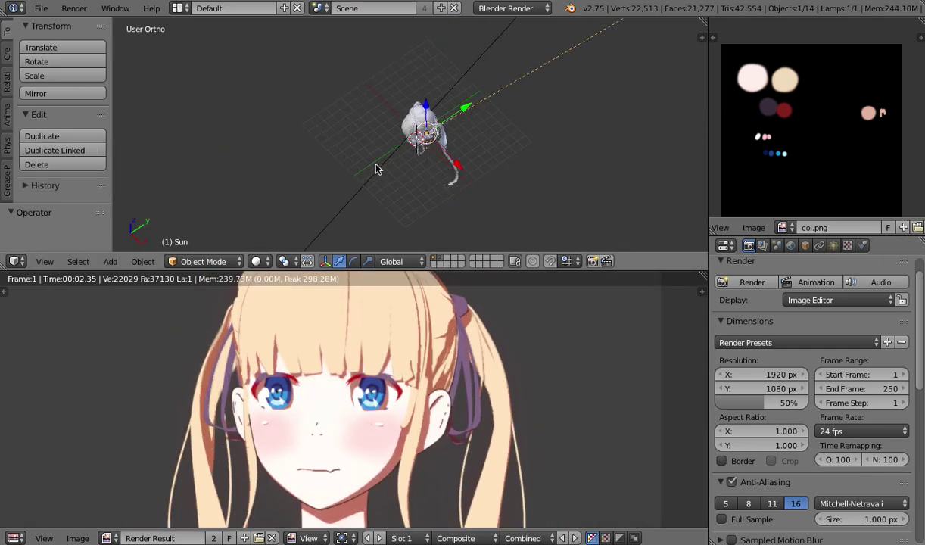
key(r)
key(r)
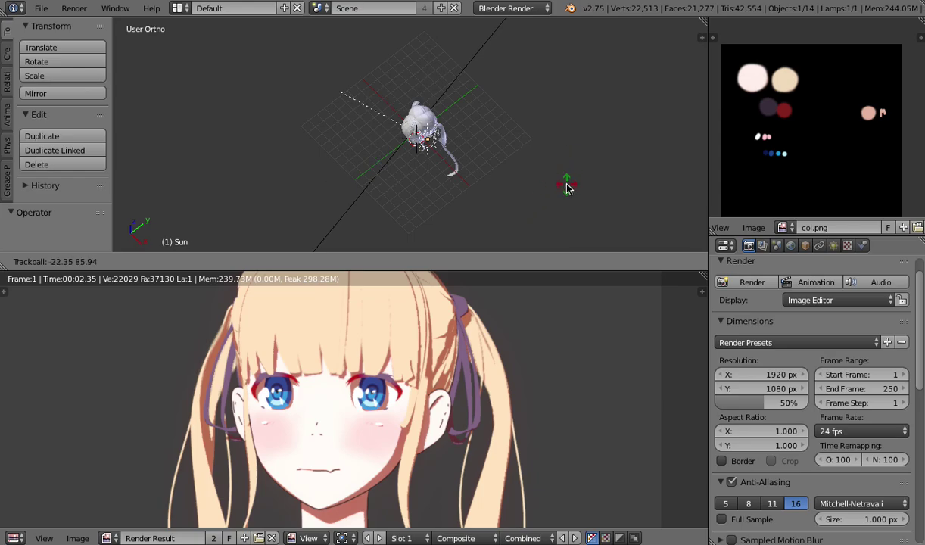
click(567, 189)
middle_drag(503, 216, 382, 186)
key(KP_1)
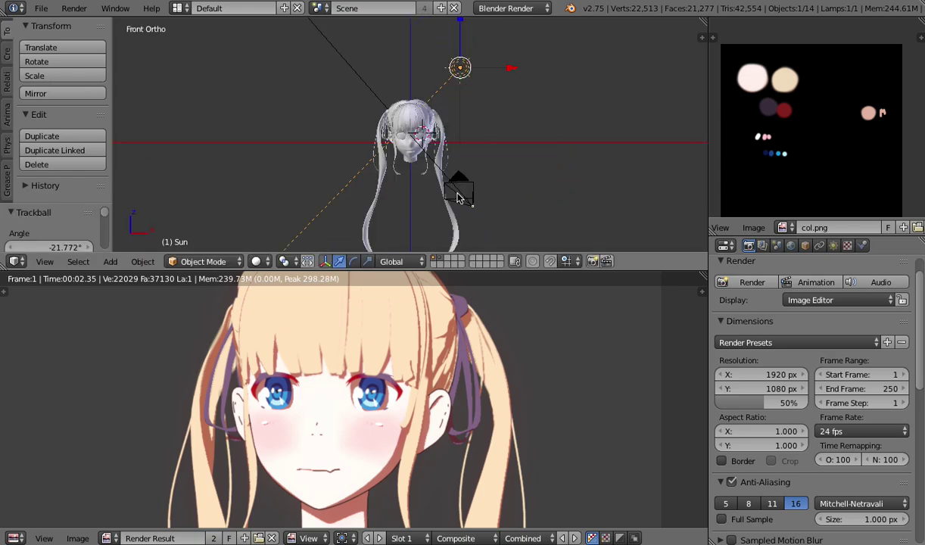
Move the Sun lamp about 9 units along X in front view and render the head again.
key(g)
click(610, 201)
key(F12)
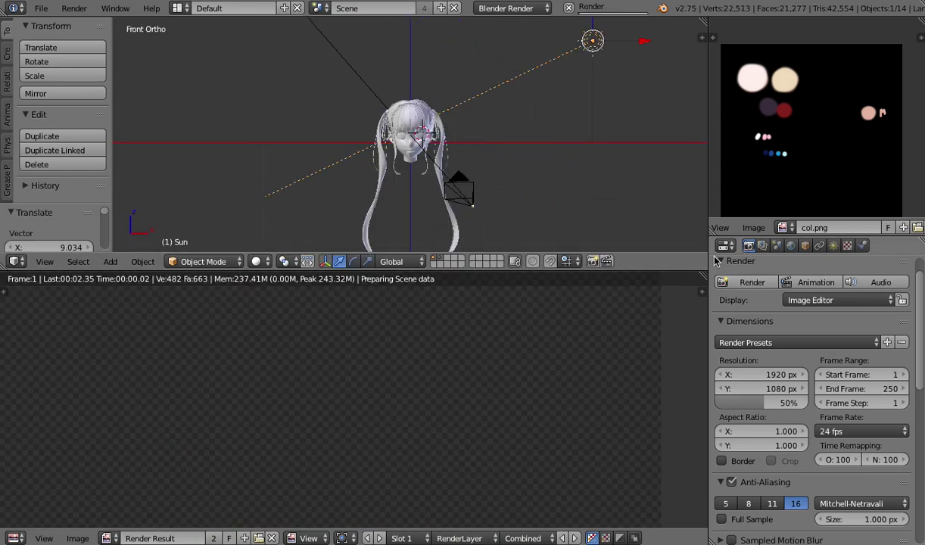
scroll(417, 403, down, 3)
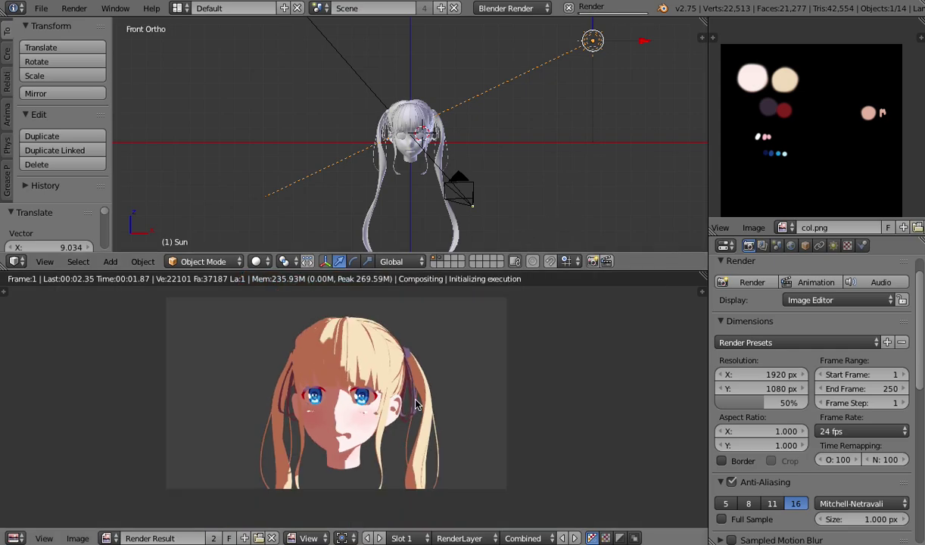
Rotate the Sun lamp by about -17.3° in an overhead view and re-render the scene.
middle_drag(454, 177, 491, 132)
key(r)
click(455, 113)
key(F12)
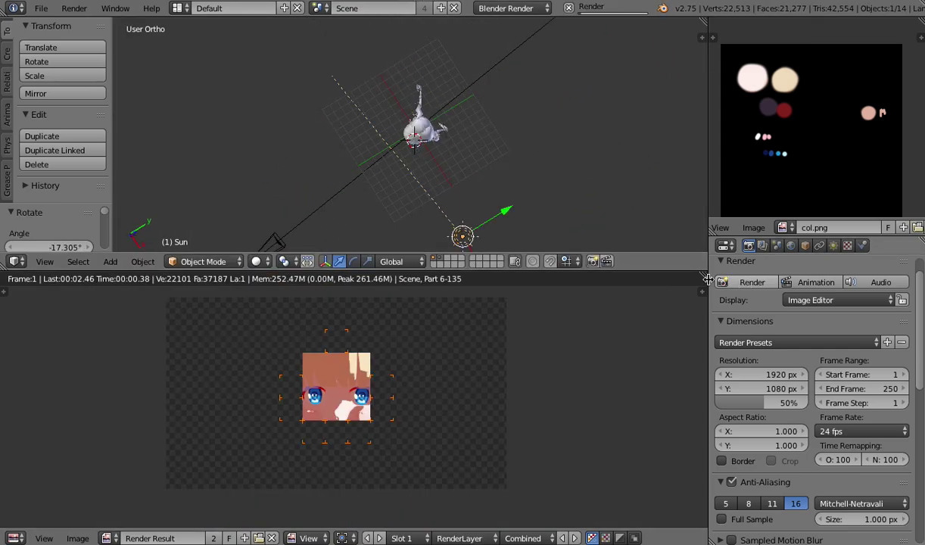
Show the enlarged 3D view's properties and enter Edit Mode on the face mesh.
scroll(459, 373, up, 6)
middle_drag(454, 151, 319, 154)
scroll(455, 149, up, 8)
scroll(504, 189, up, 3)
shift+middle_drag(503, 190, 474, 158)
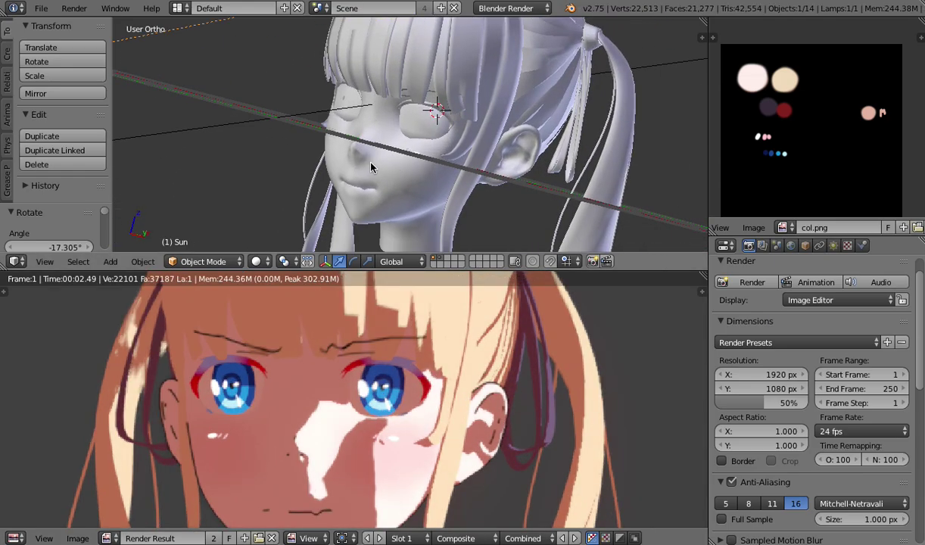
middle_drag(372, 167, 492, 253)
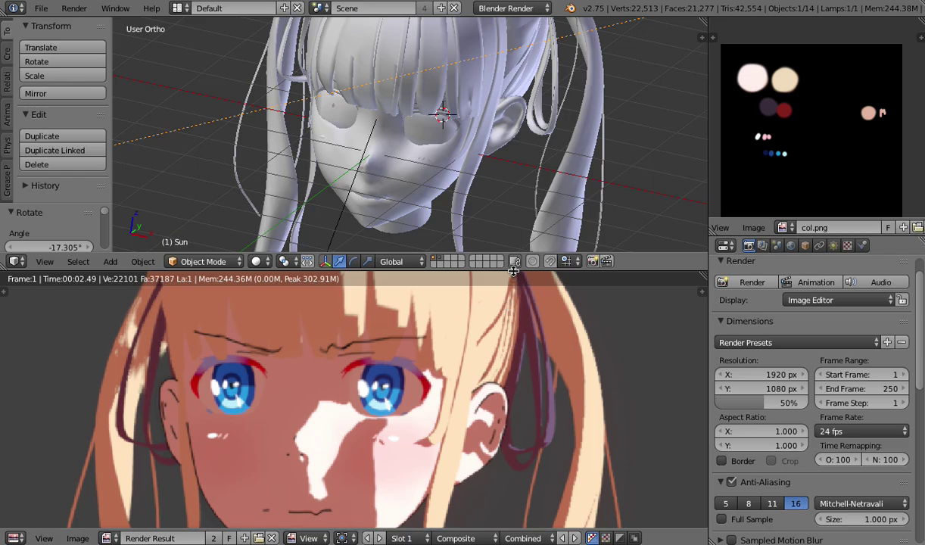
drag(514, 271, 513, 347)
key(n)
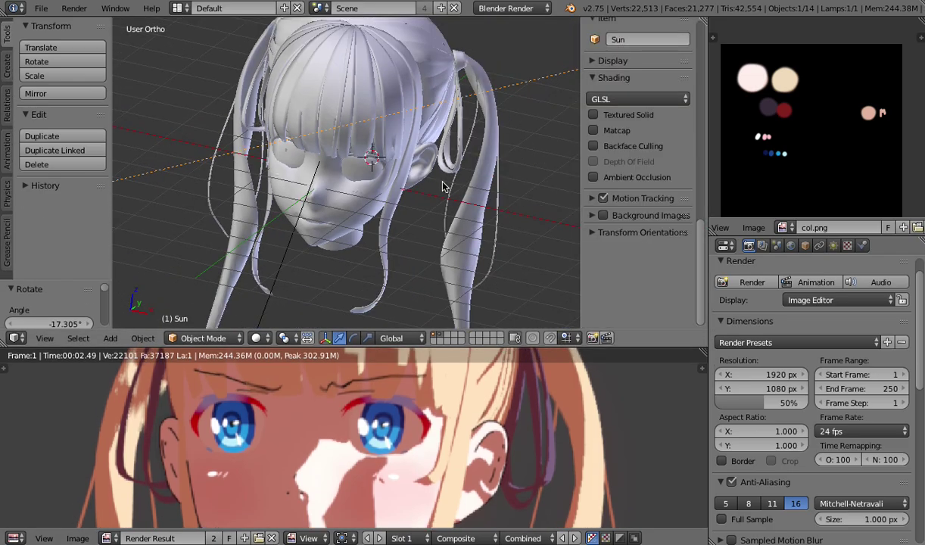
scroll(368, 223, up, 3)
right_click(368, 225)
key(Tab)
scroll(368, 226, up, 2)
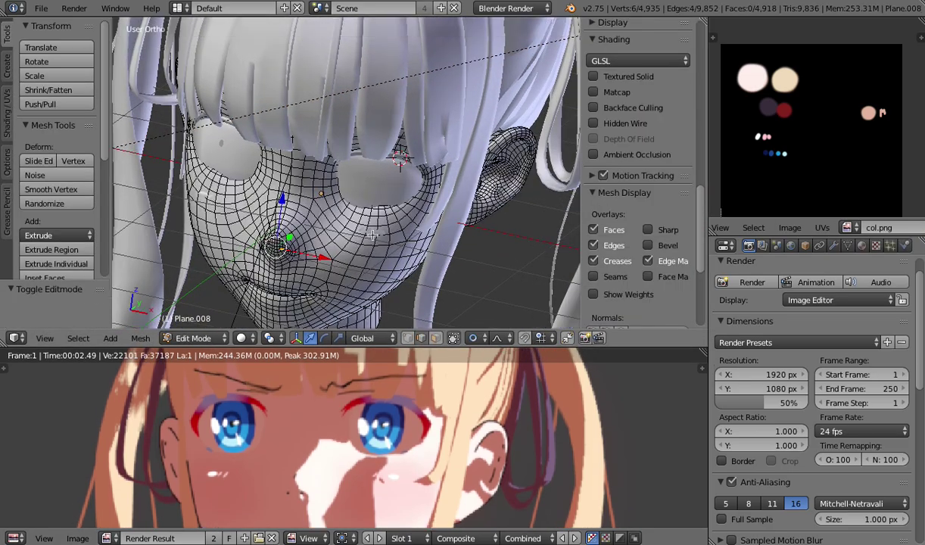
Deselect all vertices and display the face normals on the face mesh.
shift+middle_drag(368, 226, 399, 159)
scroll(398, 159, up, 5)
scroll(399, 159, down, 5)
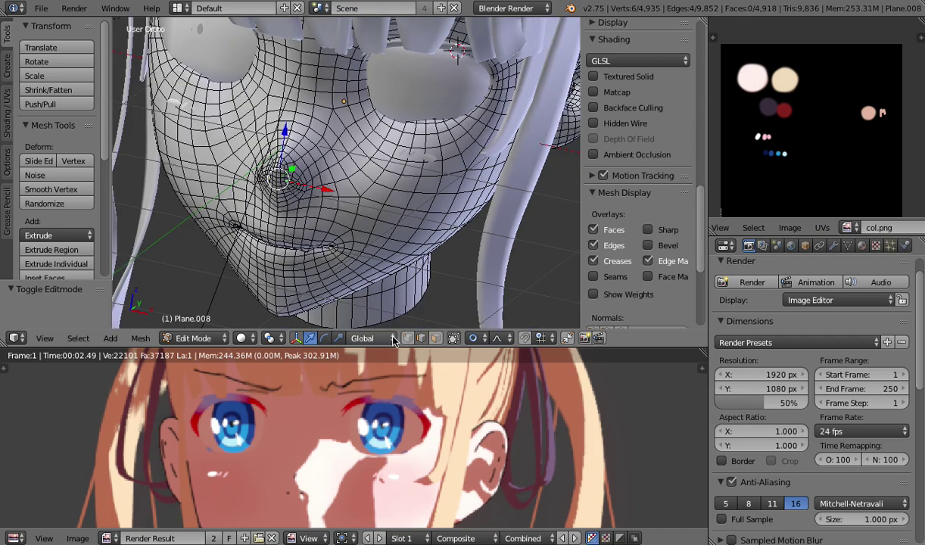
scroll(395, 254, up, 5)
key(a)
middle_drag(392, 246, 363, 208)
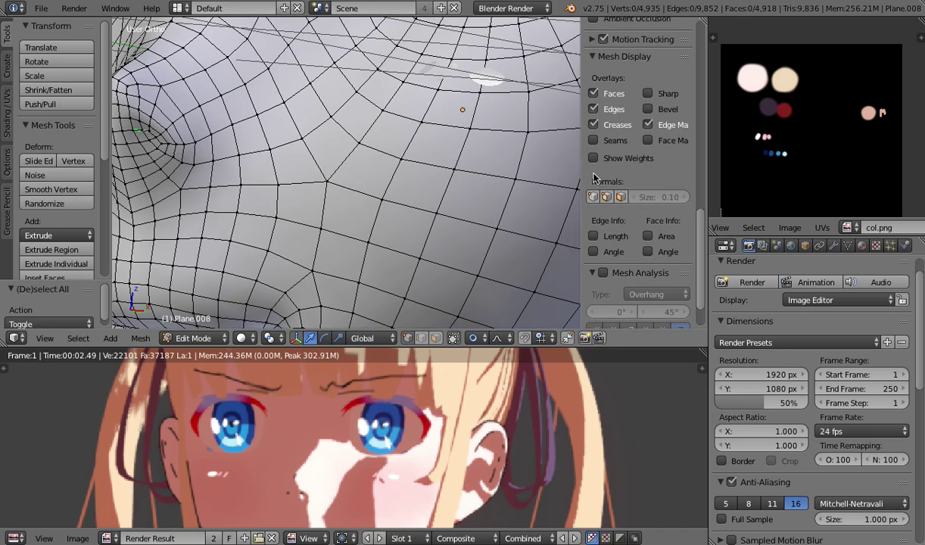
click(620, 197)
middle_drag(394, 182, 450, 226)
scroll(360, 180, up, 2)
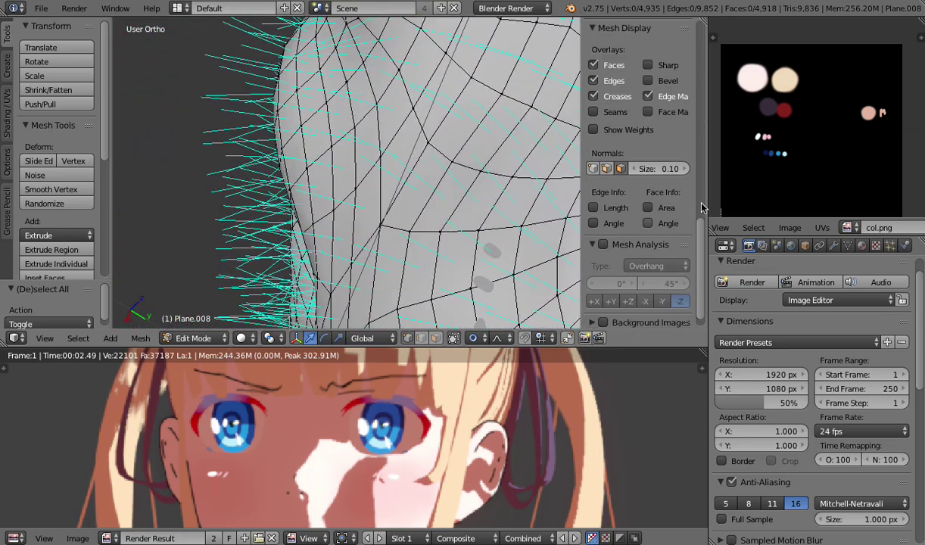
Turn off the face normals and display the vertex normals on the face mesh instead.
click(620, 197)
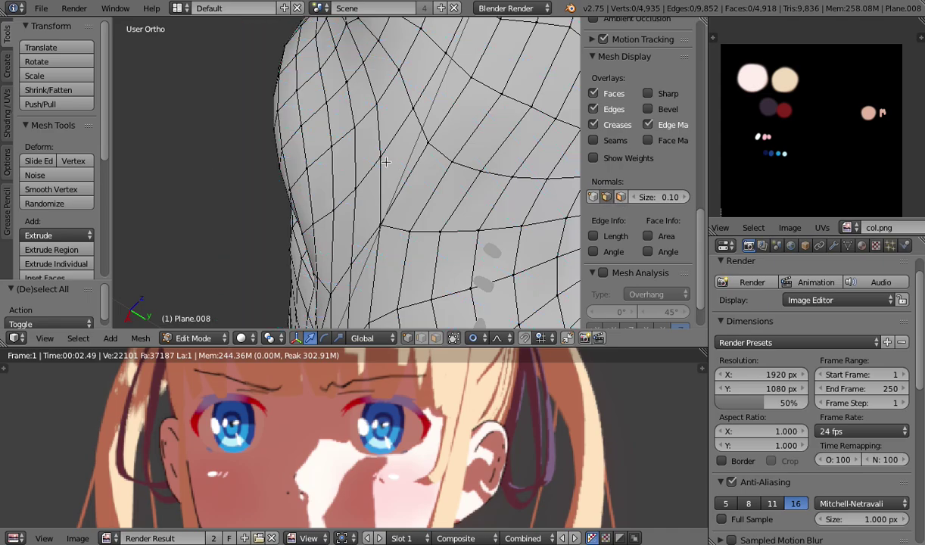
scroll(387, 162, down, 1)
click(595, 200)
scroll(424, 188, down, 3)
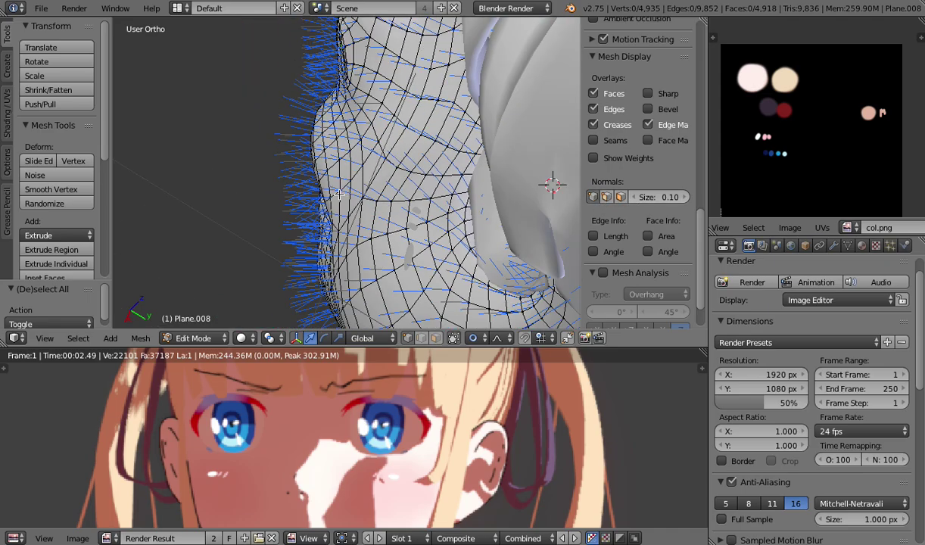
Examine the direction of the vertex normals around the nose, mouth and cheek, with the properties hidden.
middle_drag(341, 228, 441, 187)
scroll(329, 171, down, 2)
middle_drag(328, 172, 295, 171)
scroll(442, 176, up, 3)
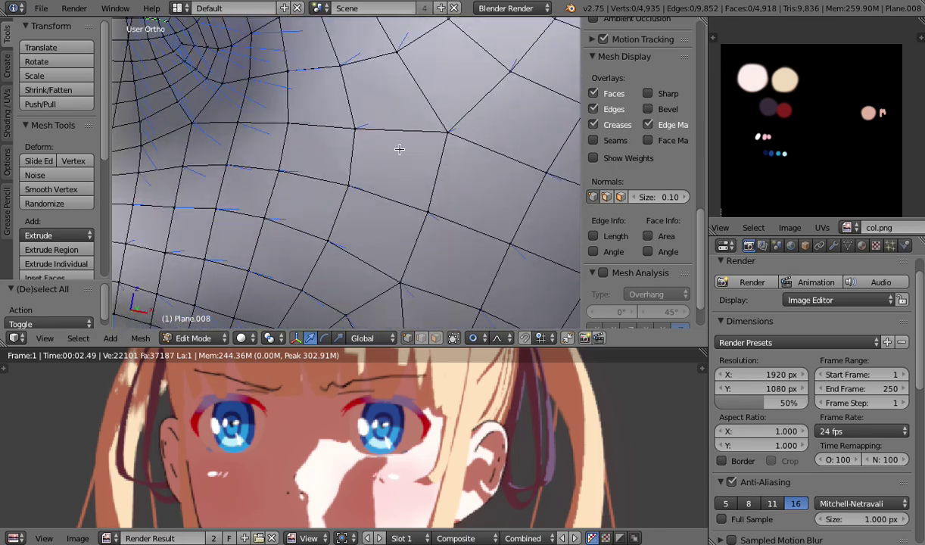
scroll(399, 149, down, 4)
middle_drag(382, 185, 432, 72)
scroll(362, 163, down, 2)
scroll(314, 174, down, 4)
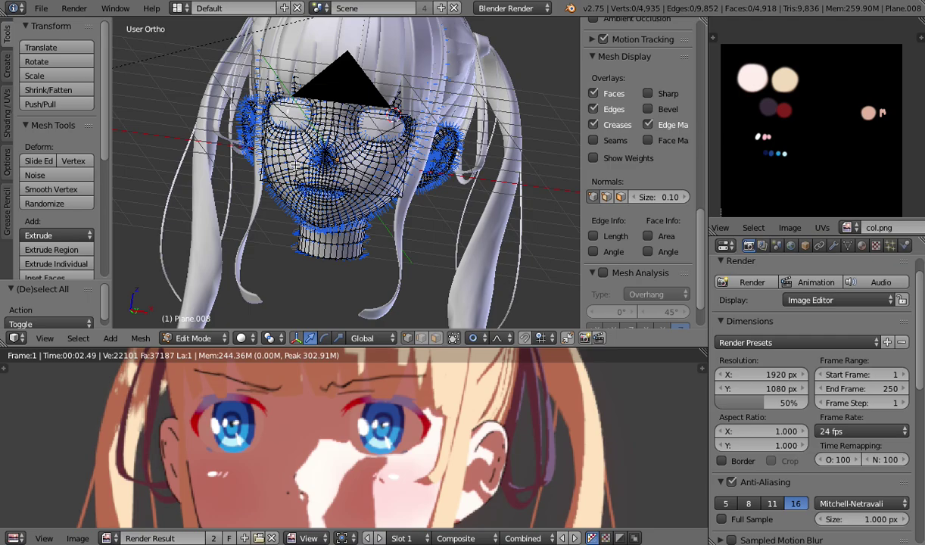
scroll(294, 166, down, 8)
scroll(323, 213, up, 12)
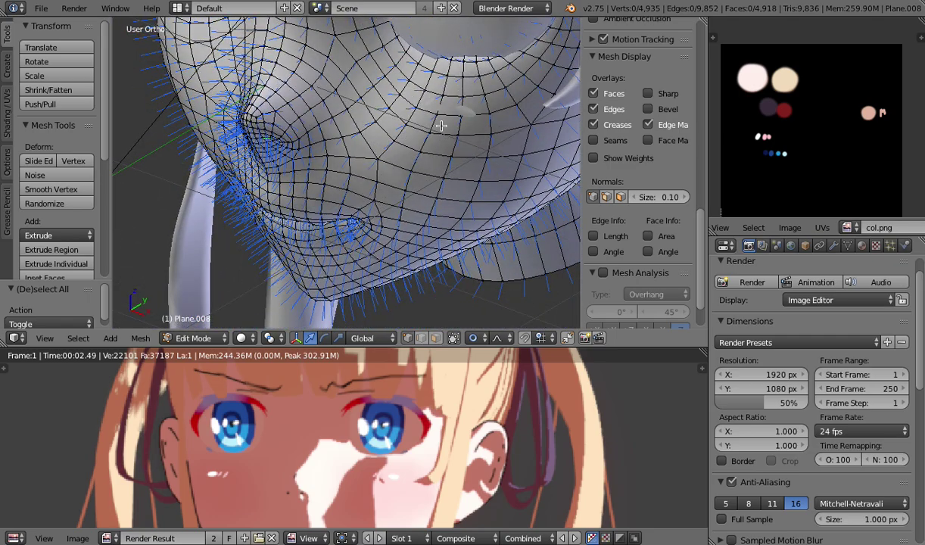
key(n)
scroll(444, 198, up, 3)
scroll(446, 182, down, 4)
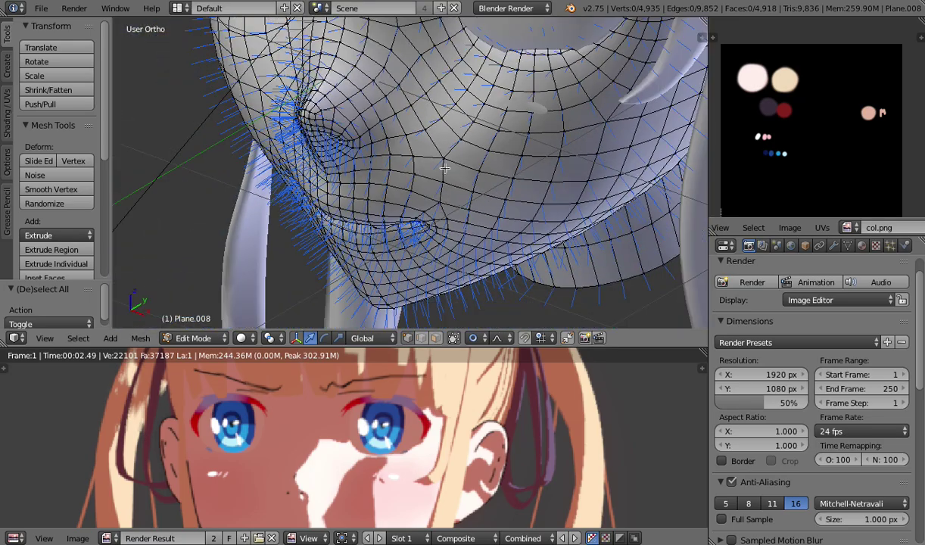
scroll(453, 151, up, 3)
scroll(454, 148, down, 1)
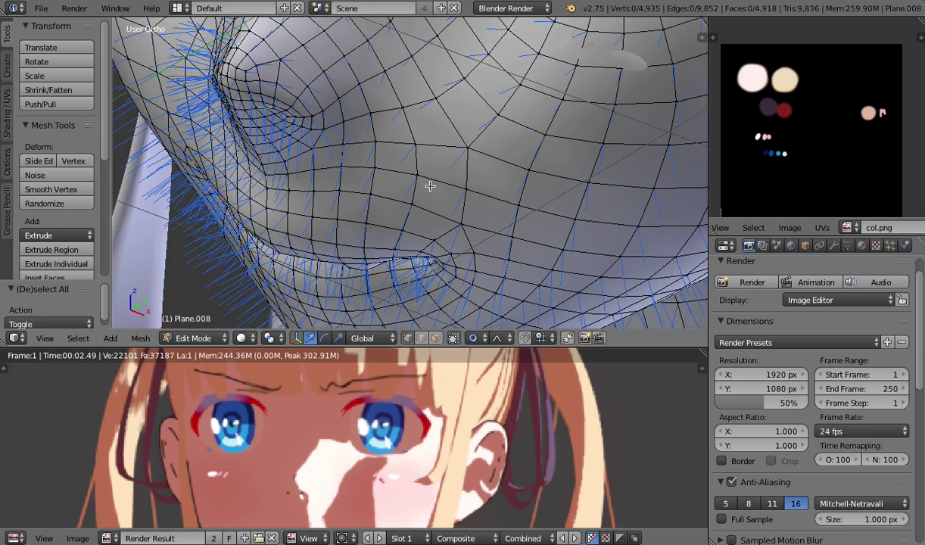
Try to move single face vertices on the cheek and nose profile with smooth proportional editing.
right_click(456, 155)
middle_drag(457, 155, 322, 180)
key(g)
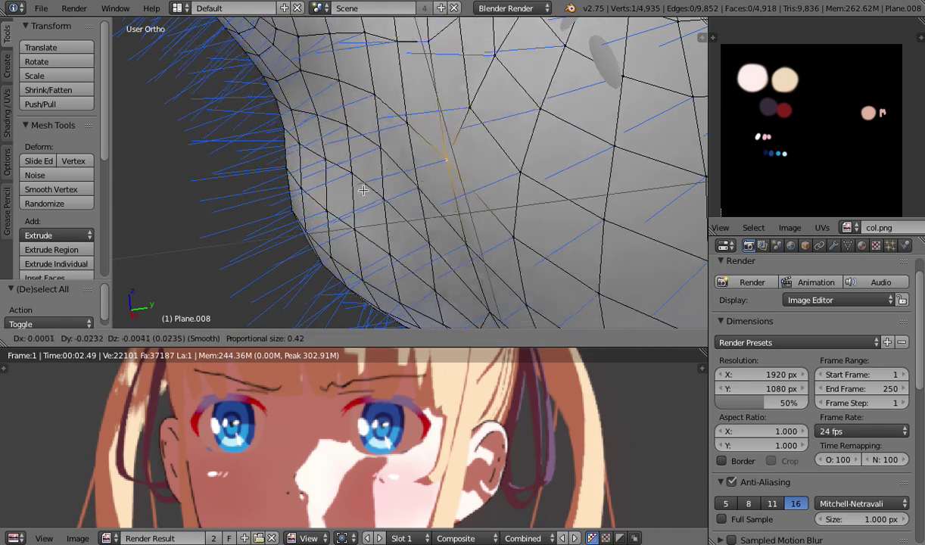
right_click(259, 210)
scroll(262, 211, down, 6)
key(g)
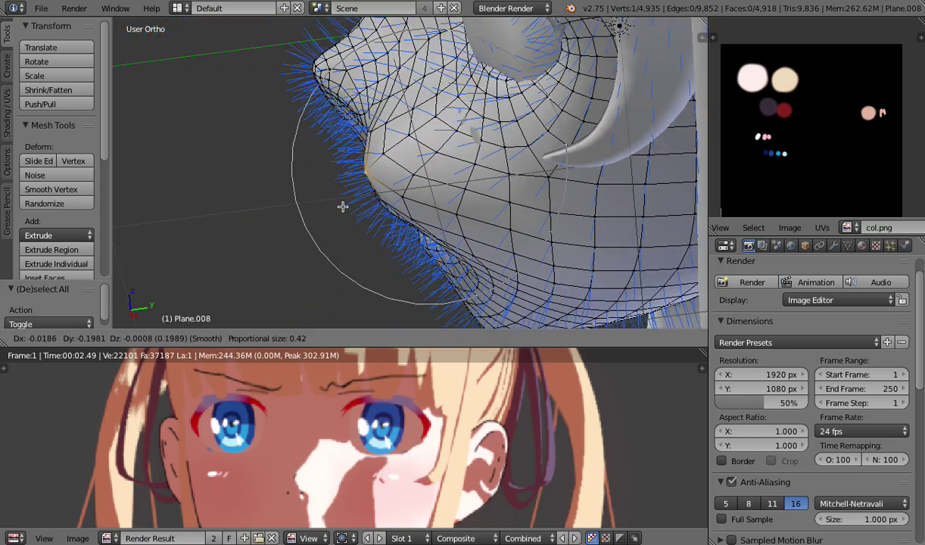
right_click(406, 190)
Leave Edit Mode on the face mesh and view the whole face from a three-quarter angle.
middle_drag(281, 205, 447, 189)
key(Tab)
middle_drag(523, 176, 490, 232)
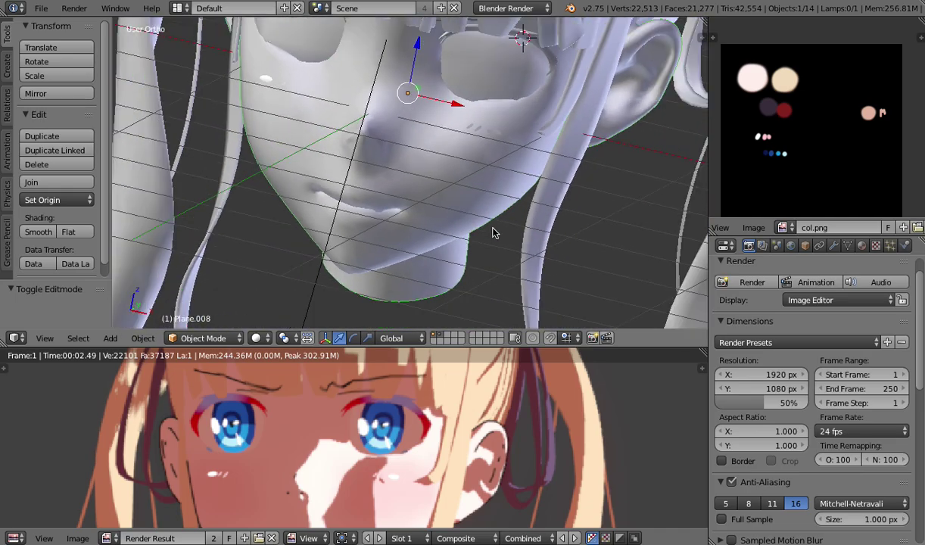
Add a Normal Edit modifier to the face mesh and remove its Solidify modifier.
click(834, 245)
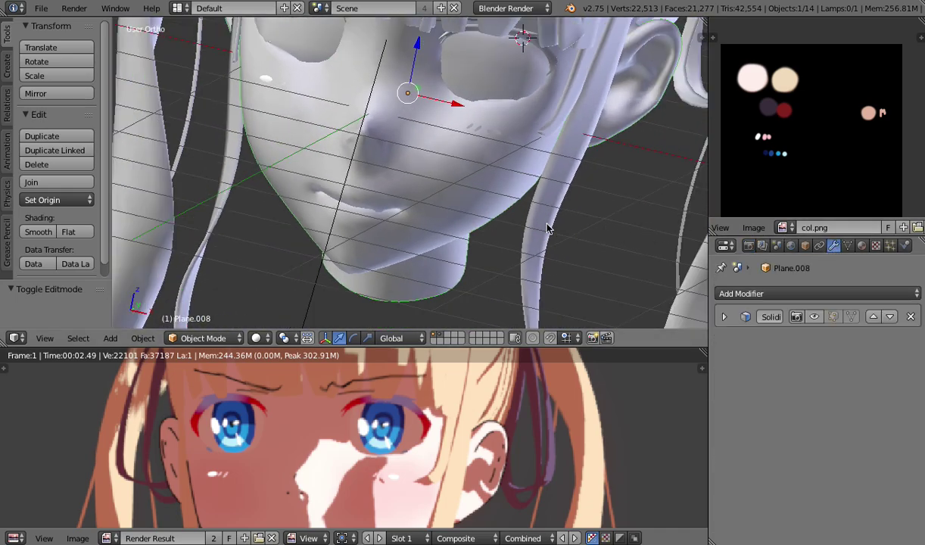
click(736, 293)
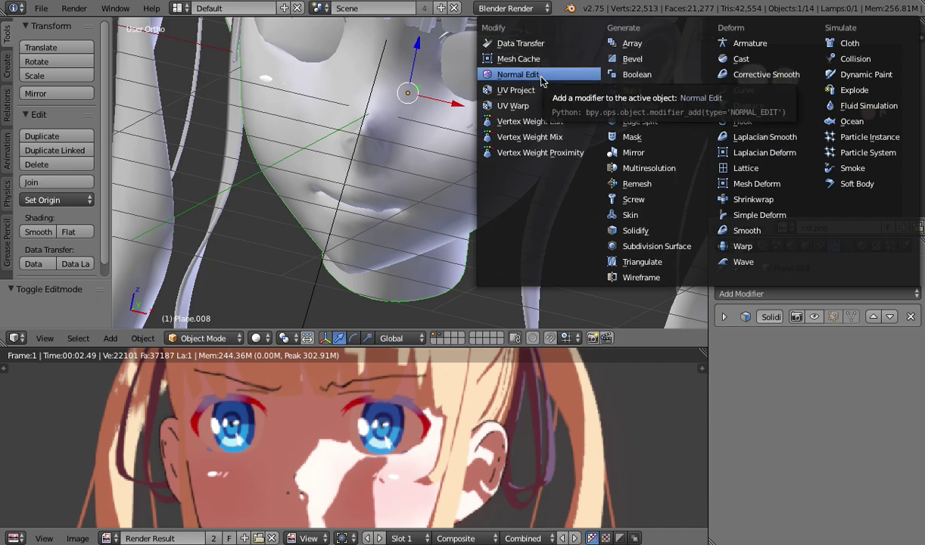
click(541, 76)
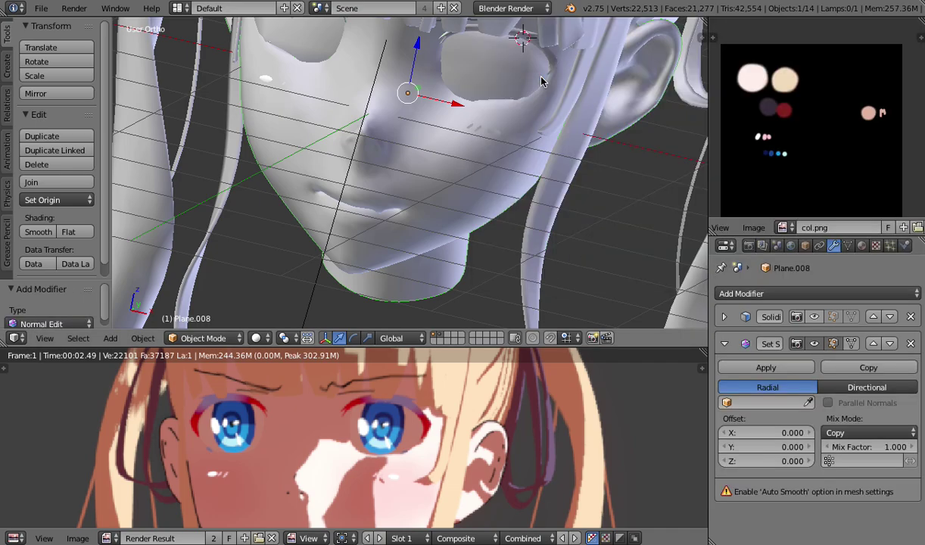
click(912, 317)
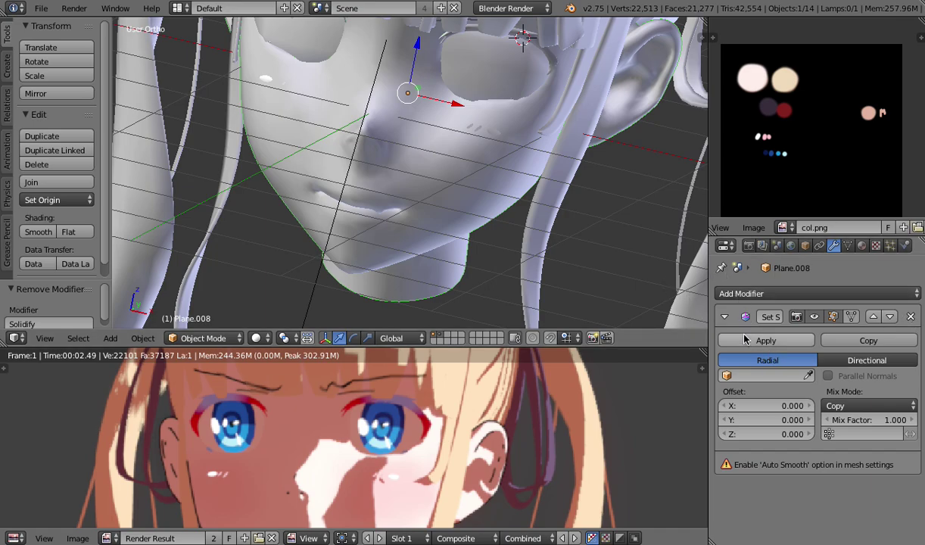
Examine the solid-shaded face and head from the front and from the side.
scroll(324, 201, down, 3)
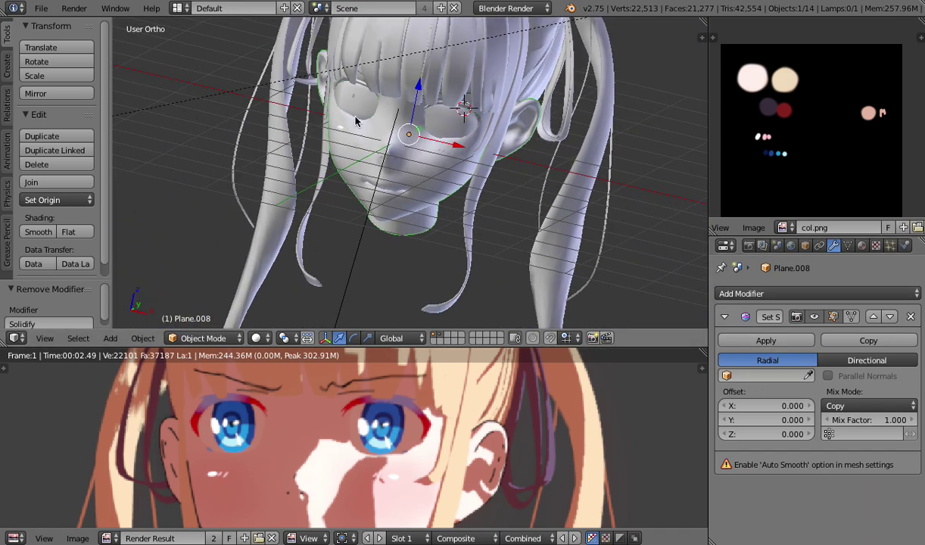
middle_drag(428, 175, 441, 224)
scroll(439, 220, up, 5)
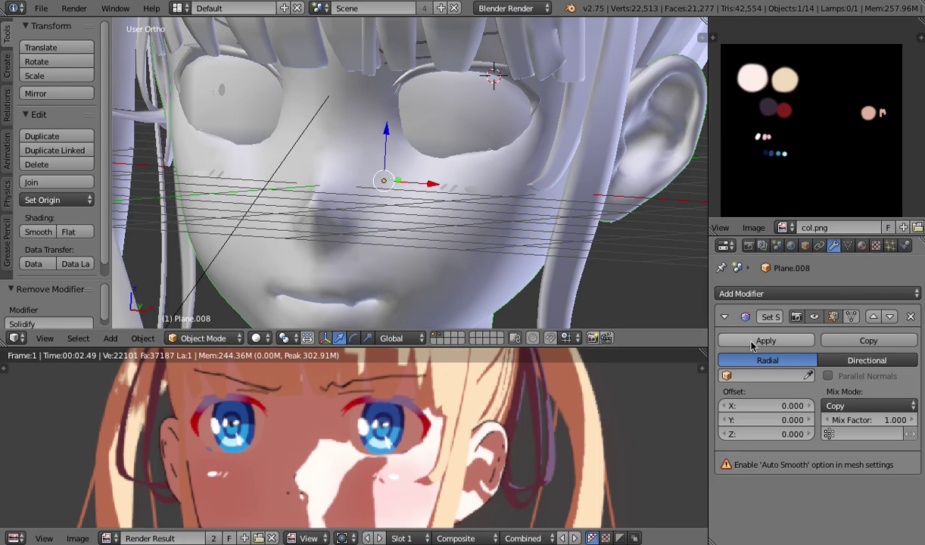
middle_drag(500, 258, 400, 208)
scroll(314, 195, down, 2)
middle_drag(315, 195, 351, 219)
scroll(230, 161, down, 5)
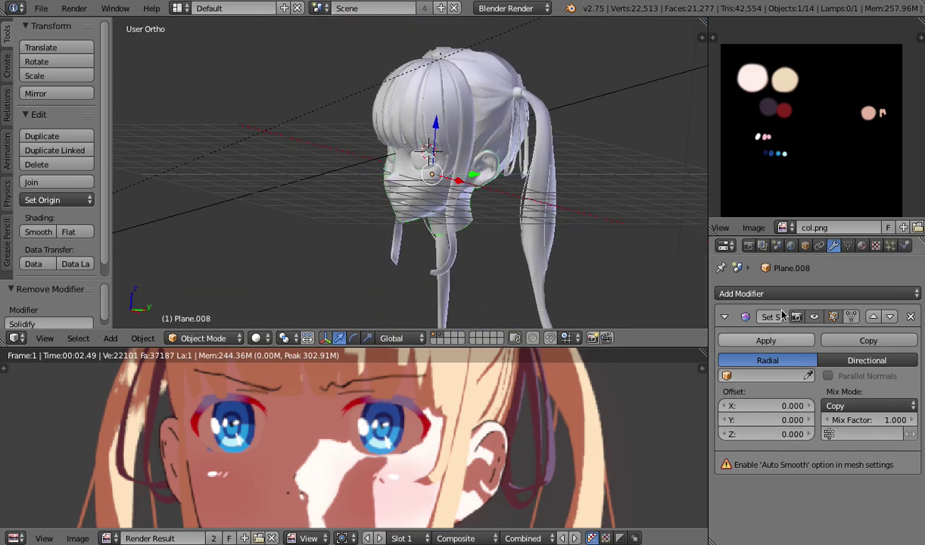
scroll(401, 183, up, 5)
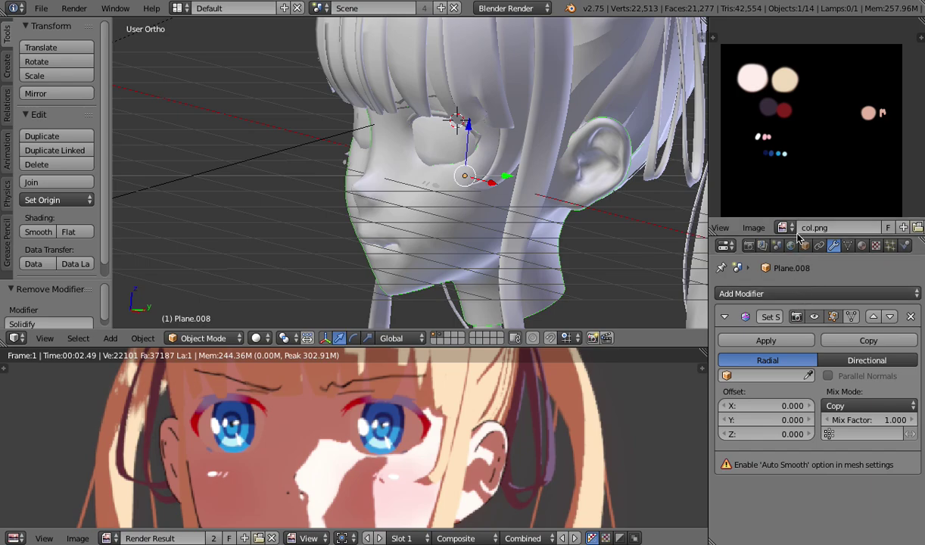
Enable Auto Smooth in the face mesh's normals settings and check the resulting shading on the face.
click(849, 246)
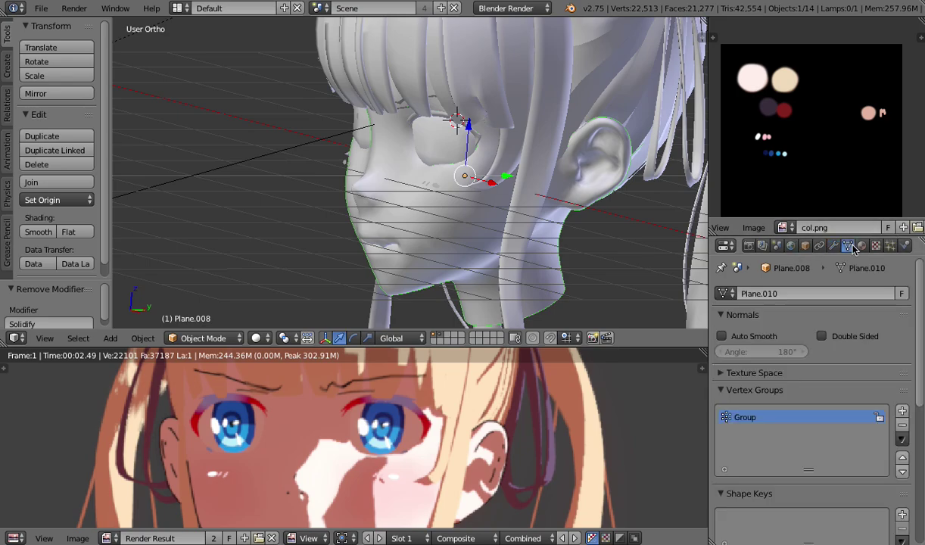
click(724, 337)
scroll(391, 172, down, 5)
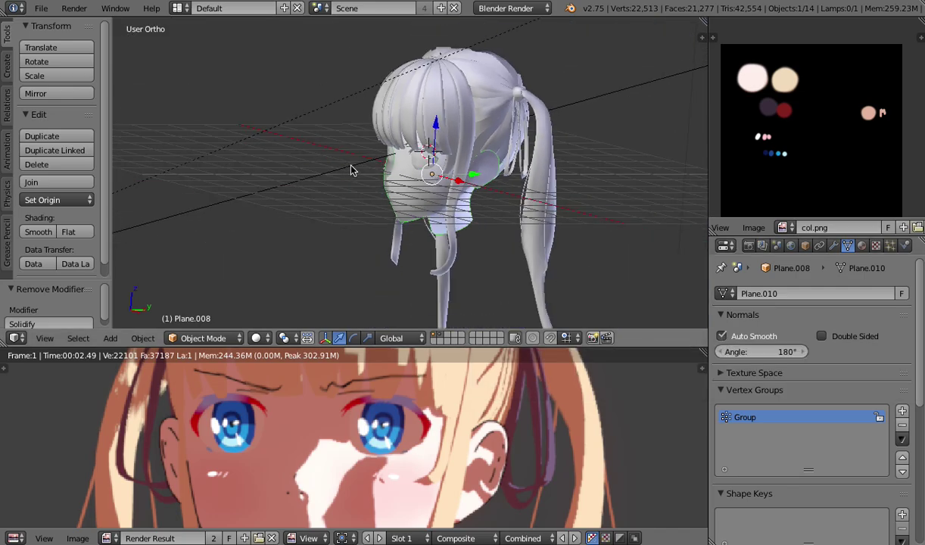
mouse_move(354, 167)
middle_down()
mouse_move(456, 189)
mouse_move(351, 159)
mouse_move(507, 204)
mouse_move(412, 174)
middle_up()
scroll(453, 185, up, 8)
scroll(351, 160, down, 4)
scroll(366, 167, down, 5)
scroll(473, 199, up, 2)
Switch the 3D view to rendered shading and rotate the Sun lamp freely with trackball rotation to relight the face.
key(shift+z)
scroll(436, 187, down, 4)
right_click(438, 115)
scroll(471, 120, down, 1)
scroll(512, 179, down, 2)
scroll(511, 180, up, 4)
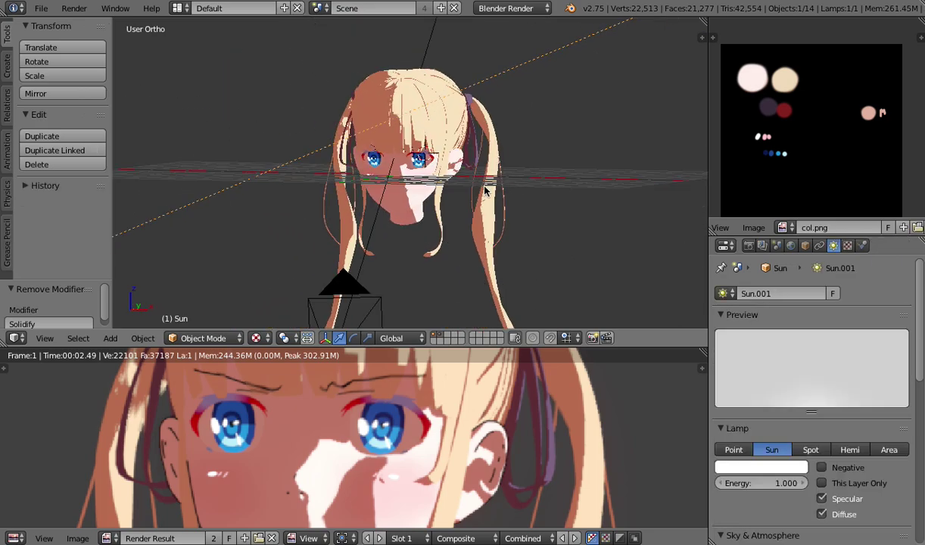
key(r)
key(r)
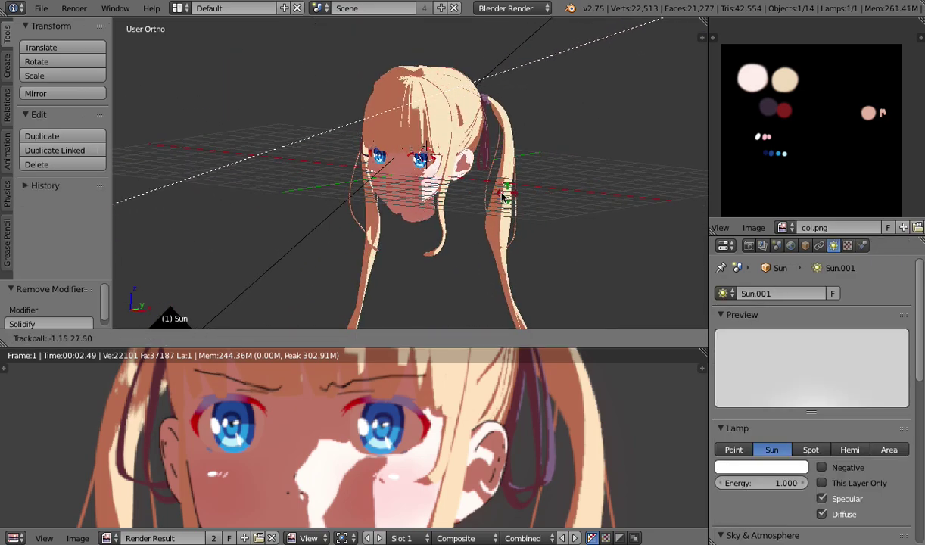
click(394, 212)
scroll(393, 212, up, 5)
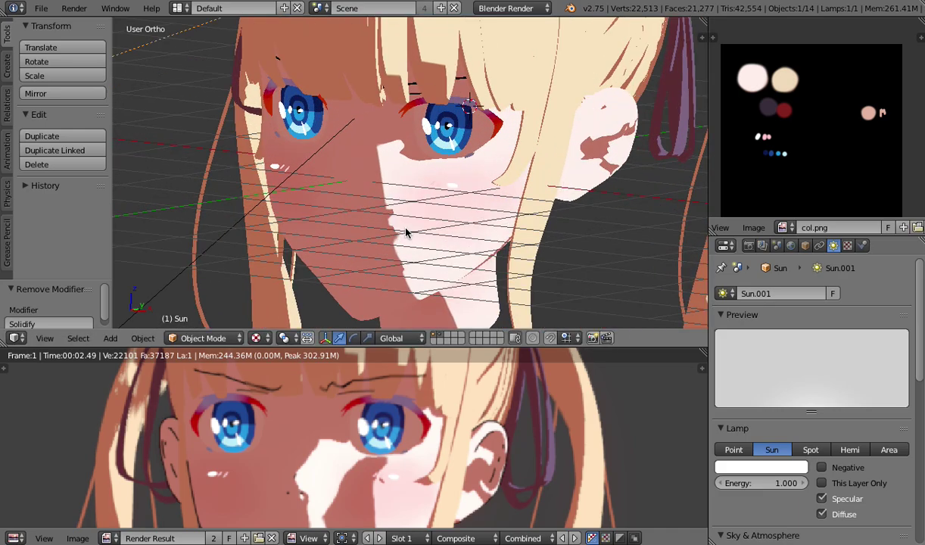
Select the face mesh and show its Normal Edit modifier settings while viewing the head from the side.
right_click(387, 221)
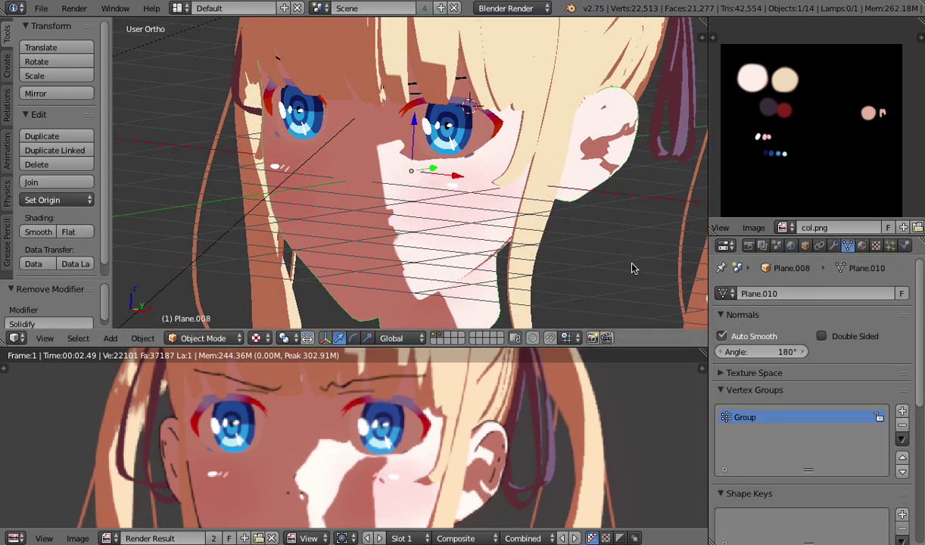
click(834, 247)
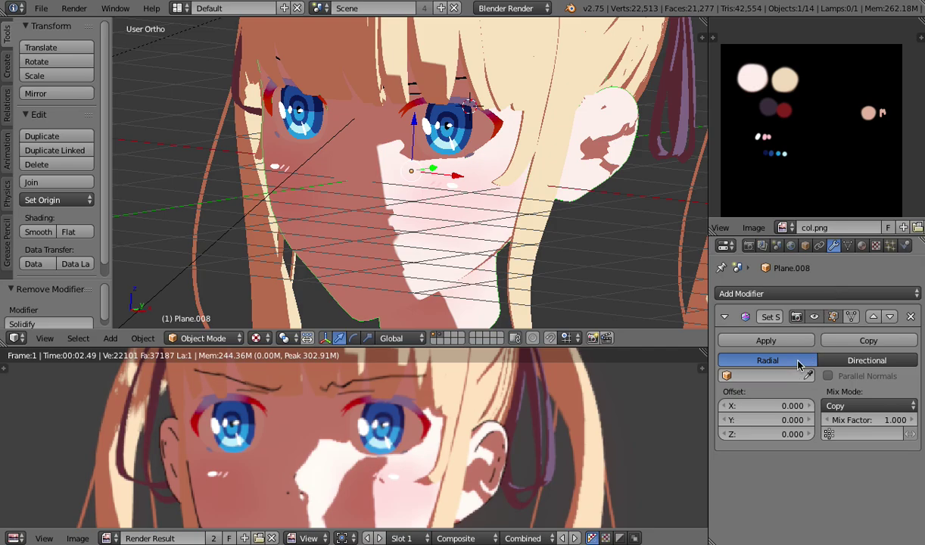
middle_drag(424, 203, 530, 203)
scroll(534, 190, down, 4)
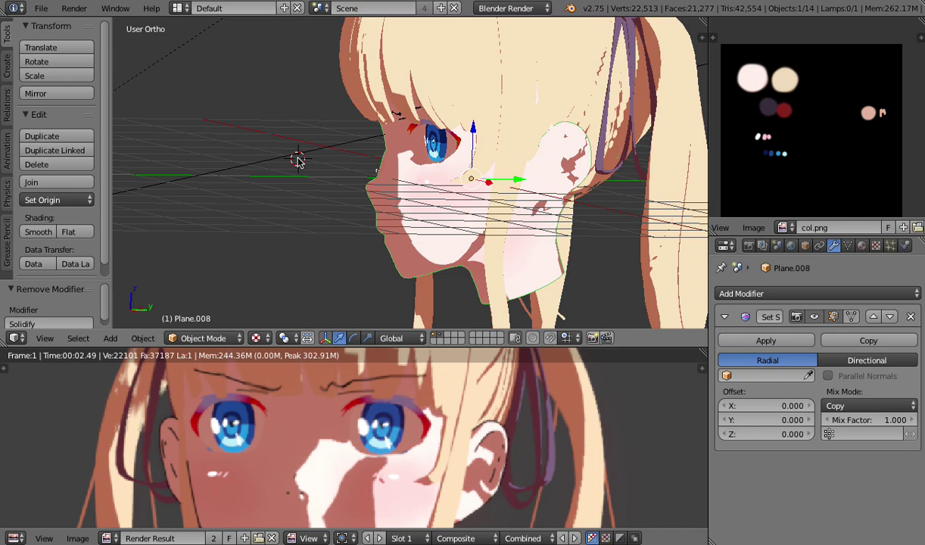
Try setting the face mesh's origin to the 3D cursor in front of the face, and undo it.
key(shift+ctrl+alt+c)
click(292, 196)
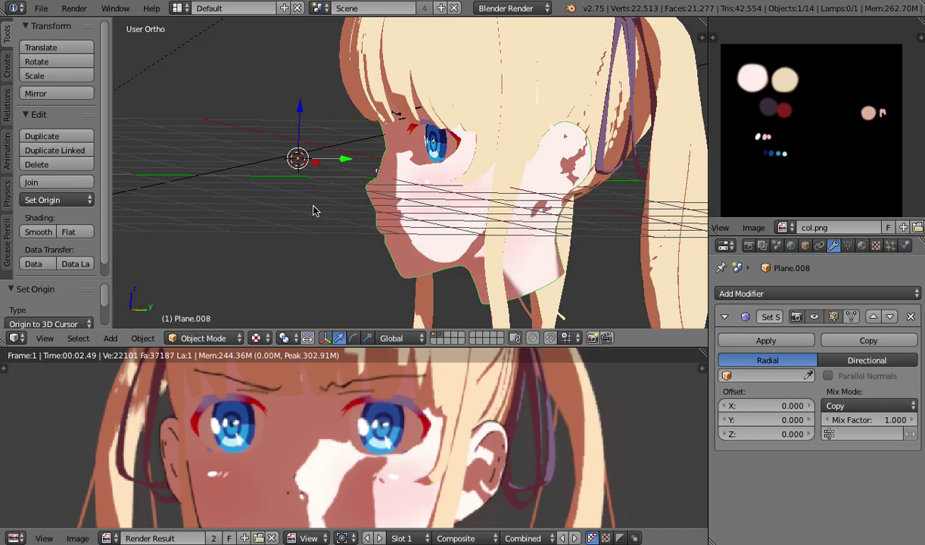
middle_drag(318, 213, 405, 131)
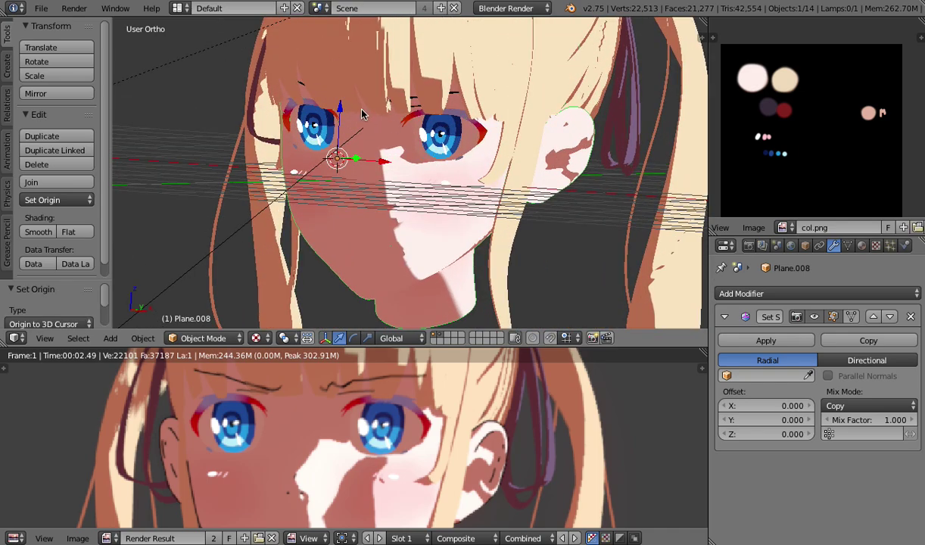
key(ctrl+z)
scroll(418, 193, up, 2)
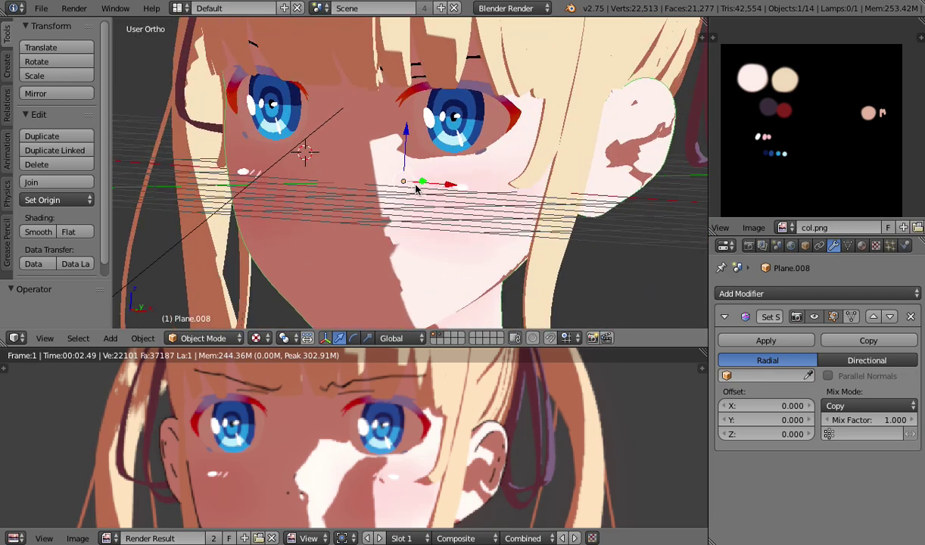
Add a cube at the 3D cursor in front of the face.
scroll(417, 201, down, 3)
middle_drag(417, 201, 460, 234)
scroll(461, 233, up, 4)
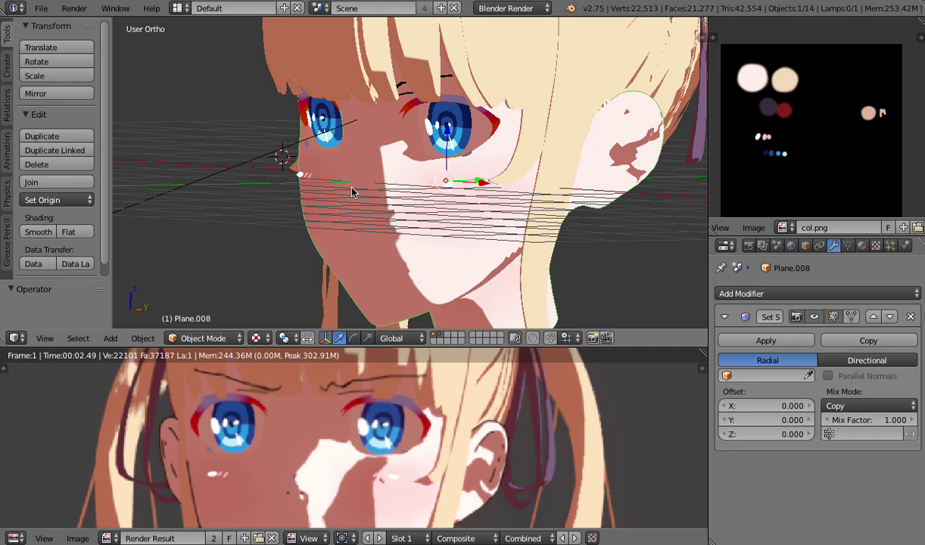
middle_drag(353, 192, 486, 233)
scroll(586, 270, down, 1)
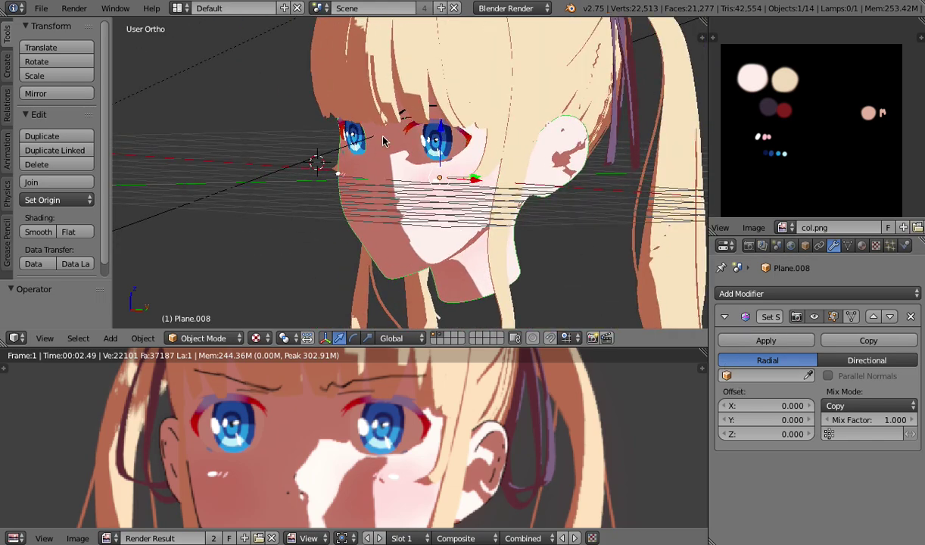
key(shift+a)
mouse_move(321, 153)
click(381, 165)
scroll(485, 179, down, 1)
Move the cube away in front of the face and scale it down to 0.060.
key(g)
click(428, 172)
key(s)
click(281, 158)
Set Cube as the target object of the face mesh's Normal Edit modifier.
right_click(469, 221)
click(774, 376)
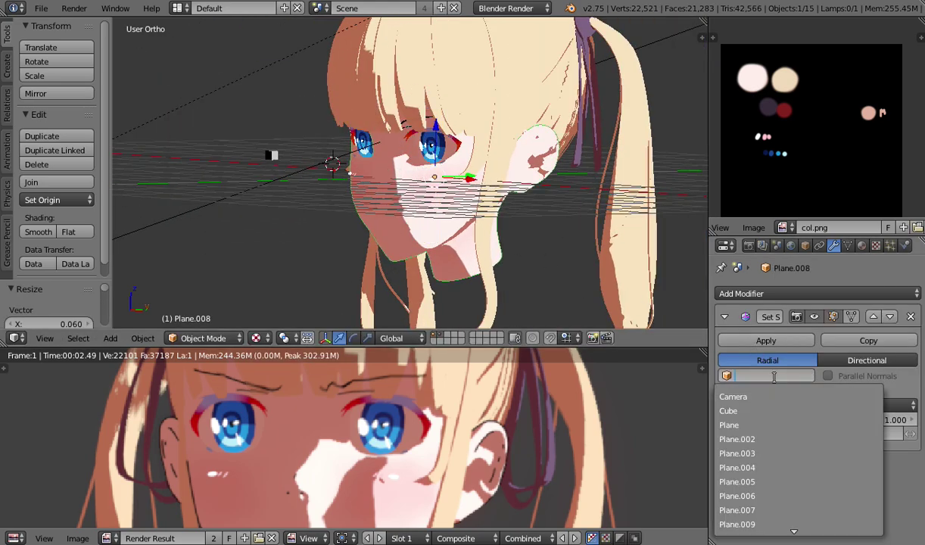
click(775, 409)
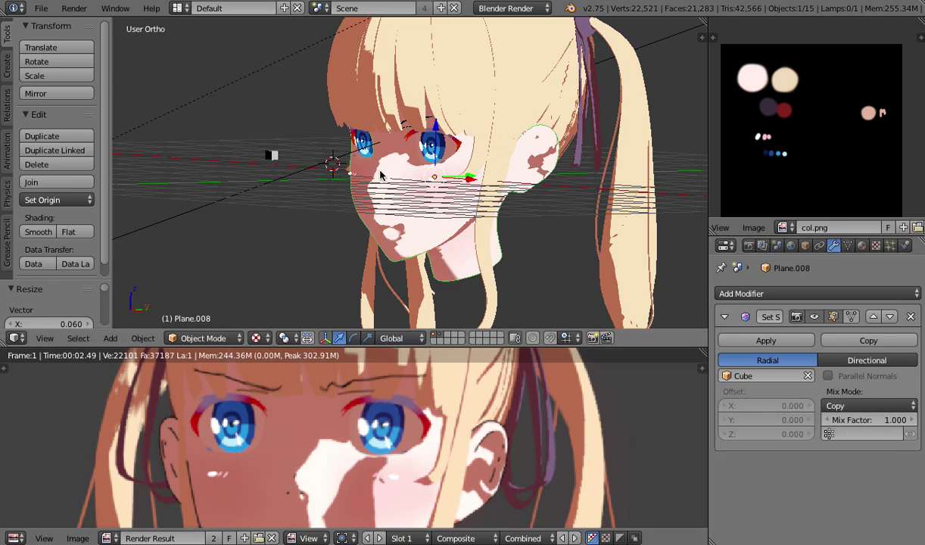
Move the target cube around the head to test how its position changes the face shading.
right_click(271, 157)
key(g)
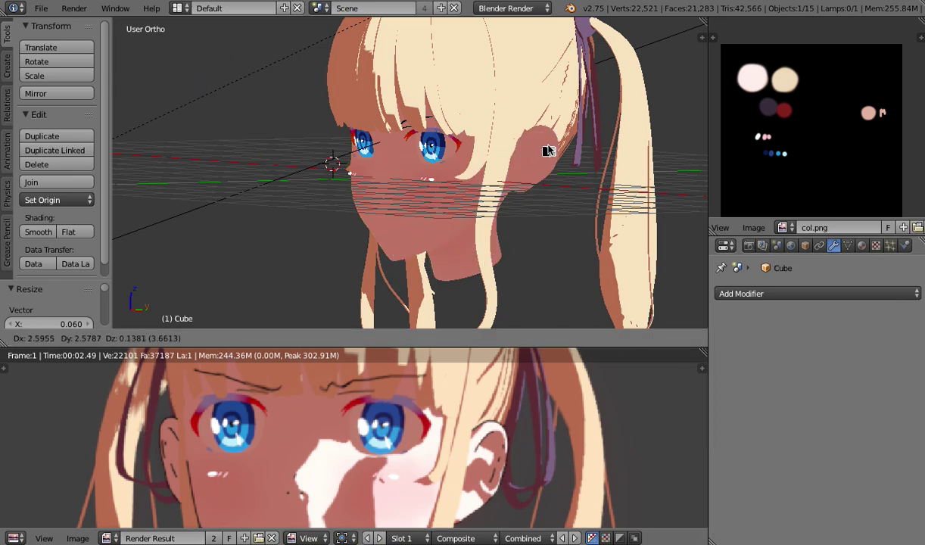
click(298, 203)
scroll(298, 203, down, 3)
middle_drag(298, 203, 518, 178)
key(g)
click(415, 160)
Delete the small target cube and view the face up close.
key(x)
click(415, 157)
scroll(436, 218, up, 3)
middle_drag(436, 218, 368, 156)
scroll(368, 155, down, 3)
scroll(392, 165, up, 6)
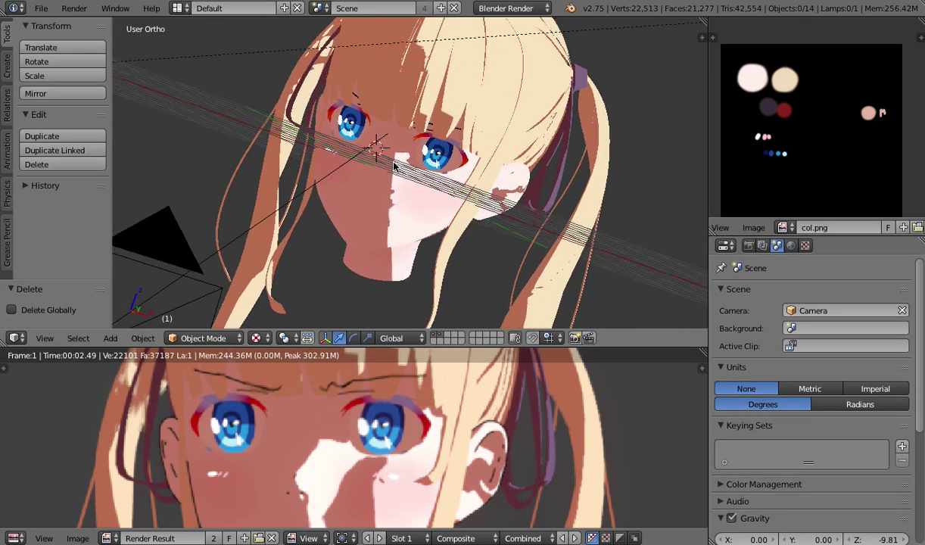
Examine the shadow edge on the face up close, selecting the face mesh and the Sun lamp in turn.
right_click(414, 216)
scroll(418, 218, down, 5)
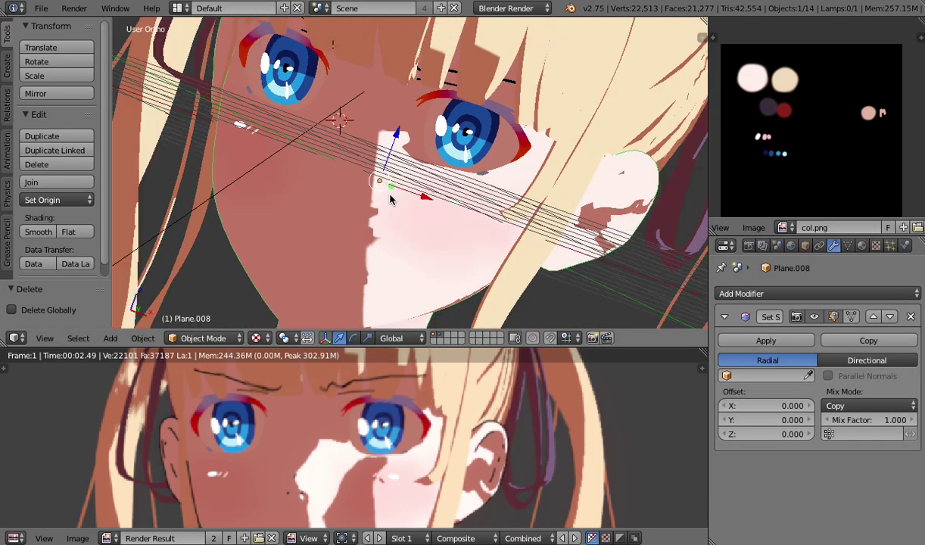
scroll(393, 210, down, 5)
scroll(516, 123, up, 1)
right_click(541, 96)
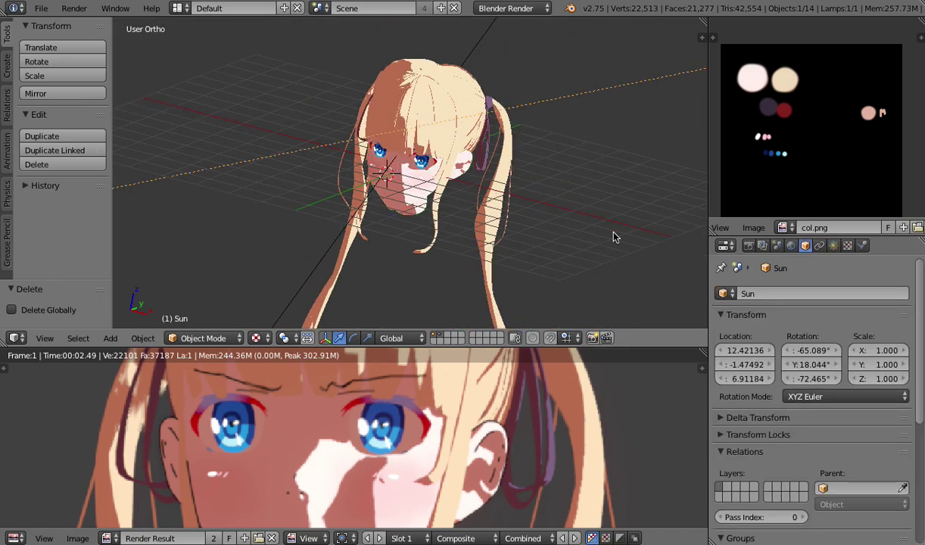
scroll(380, 222, up, 7)
scroll(381, 222, up, 1)
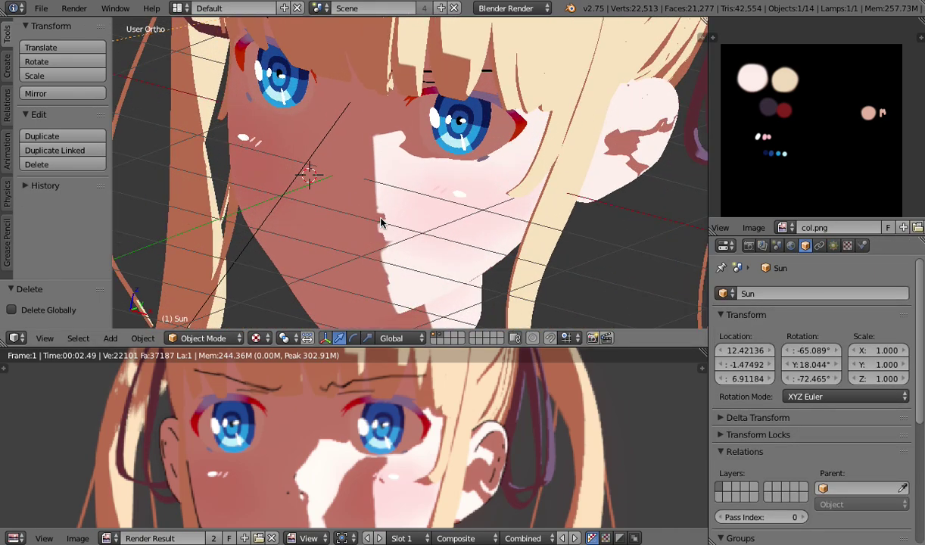
Try the Directional mode in the face mesh's Normal Edit modifier and inspect the face shading.
right_click(380, 222)
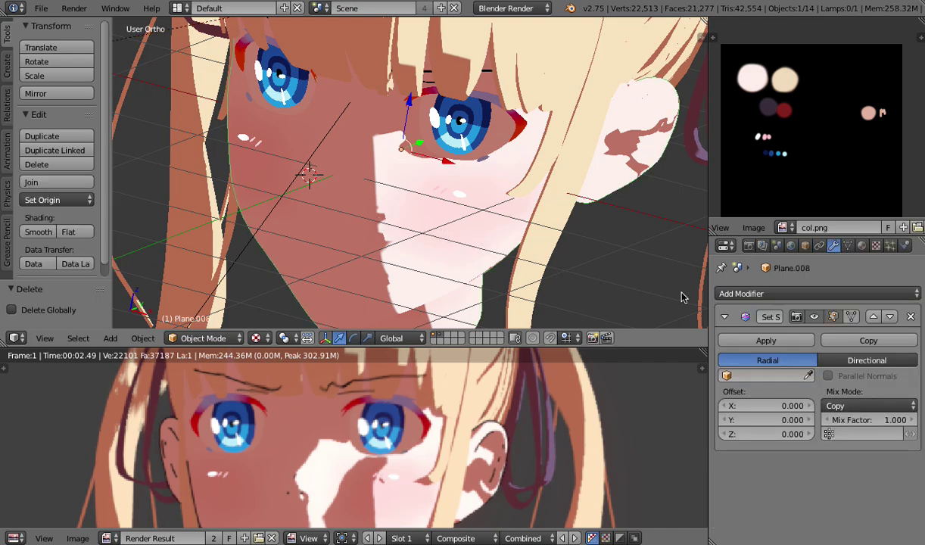
click(846, 364)
scroll(437, 223, down, 4)
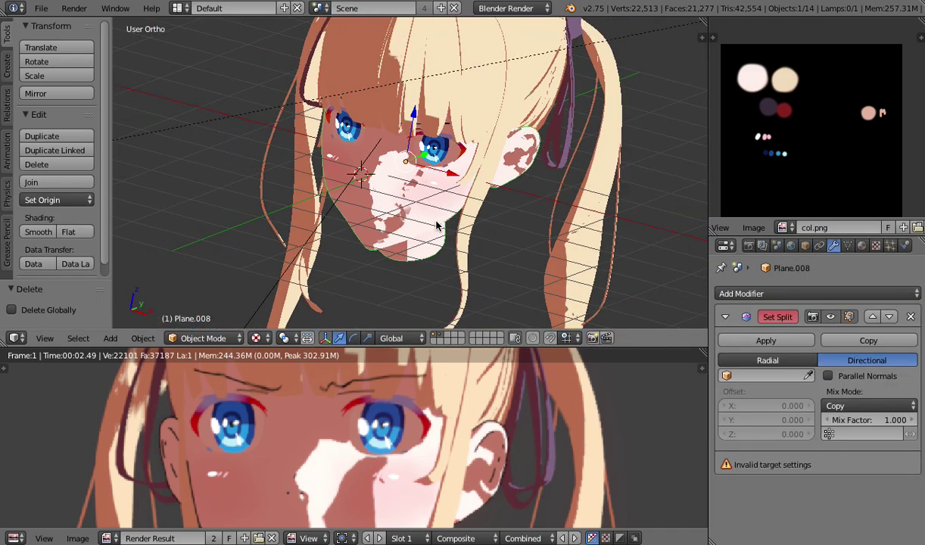
scroll(440, 224, up, 1)
scroll(657, 273, up, 4)
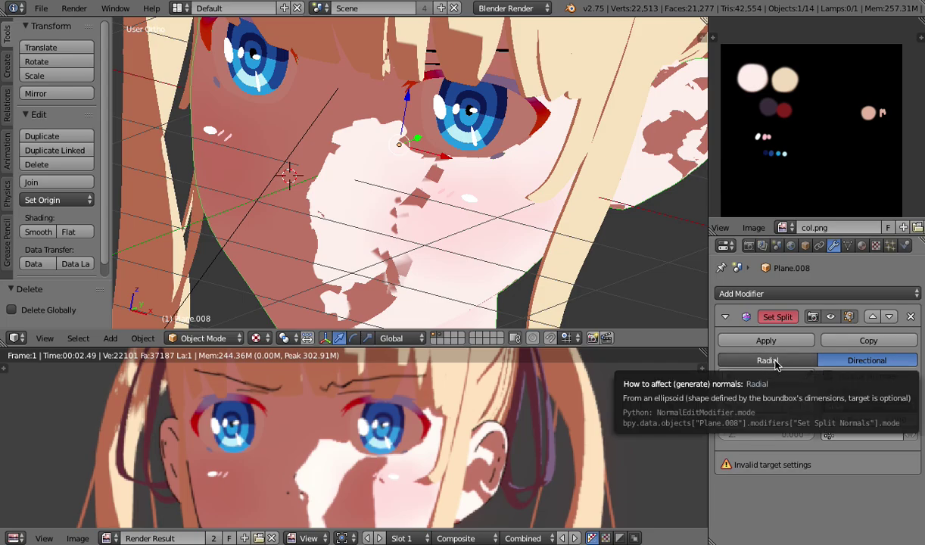
Set the face mesh's Normal Edit modifier to Radial mode and view the head from the side.
click(767, 360)
scroll(379, 189, down, 5)
middle_drag(379, 190, 411, 125)
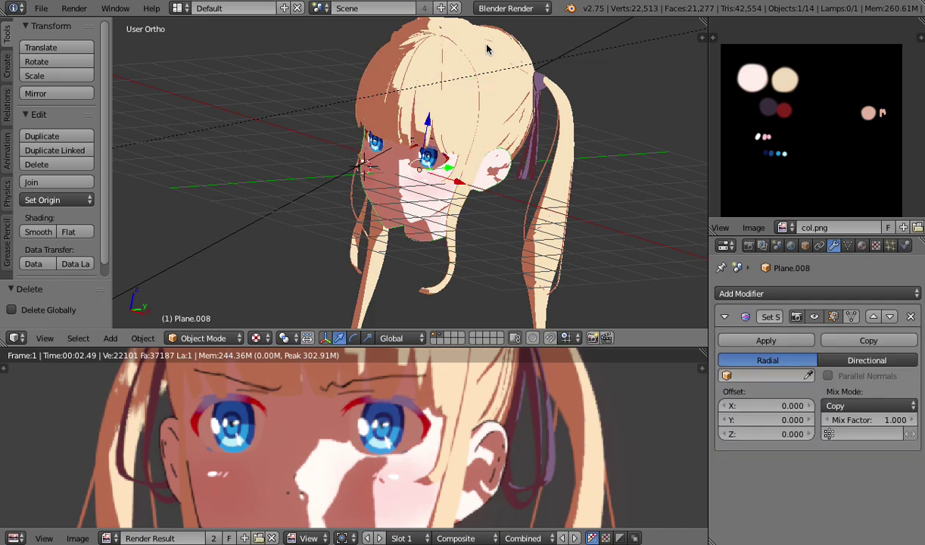
Turn on the viewport display of the front hair mesh's radial Normal Edit modifier and inspect the hair shading.
right_click(455, 173)
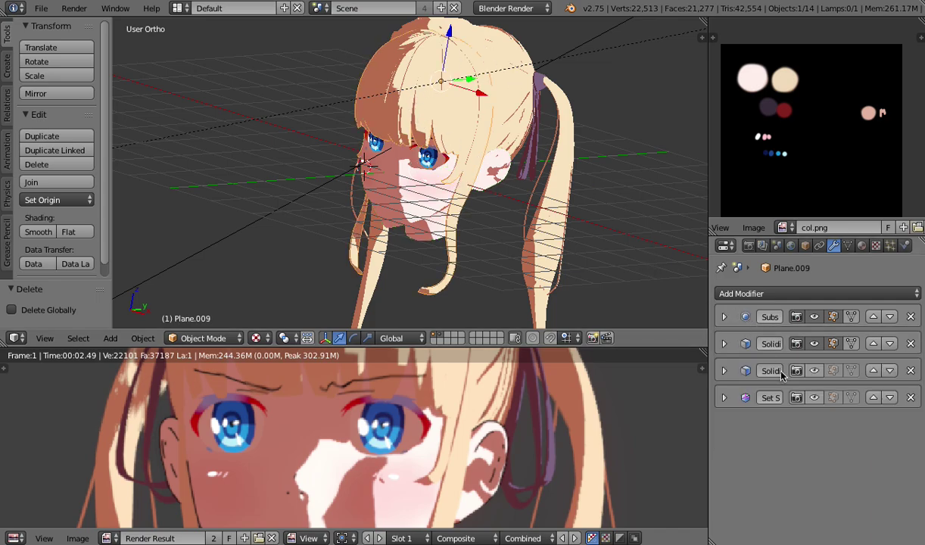
click(724, 398)
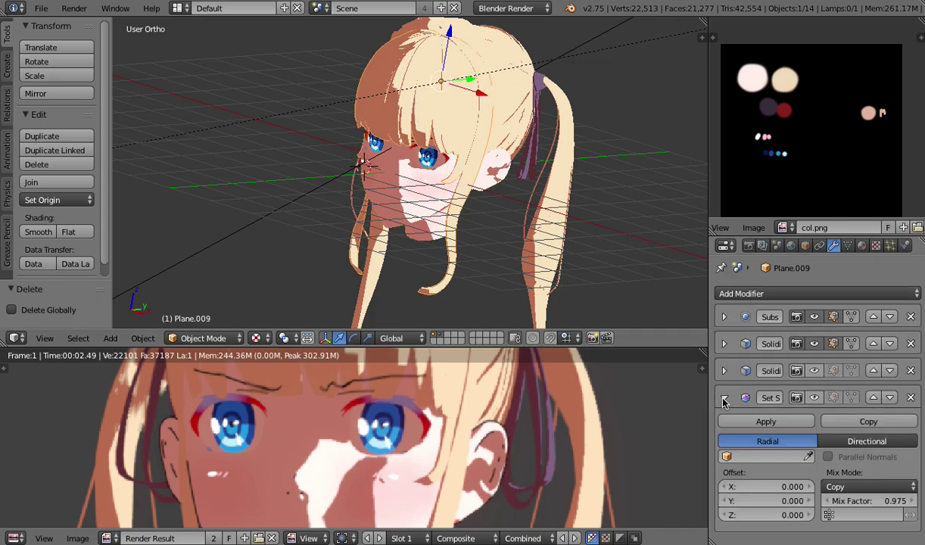
click(833, 397)
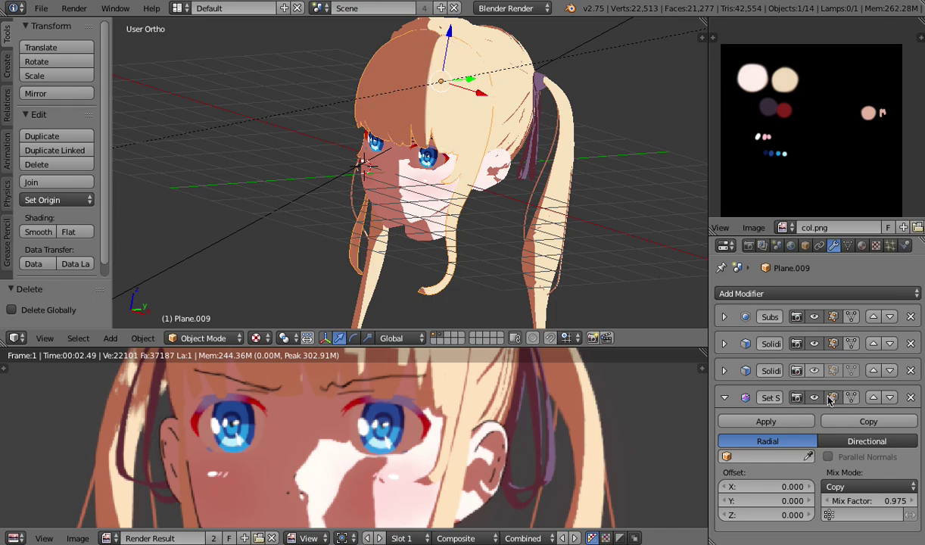
scroll(458, 206, up, 2)
middle_drag(458, 206, 495, 206)
shift+middle_drag(494, 206, 475, 272)
scroll(474, 273, up, 2)
middle_drag(475, 258, 453, 205)
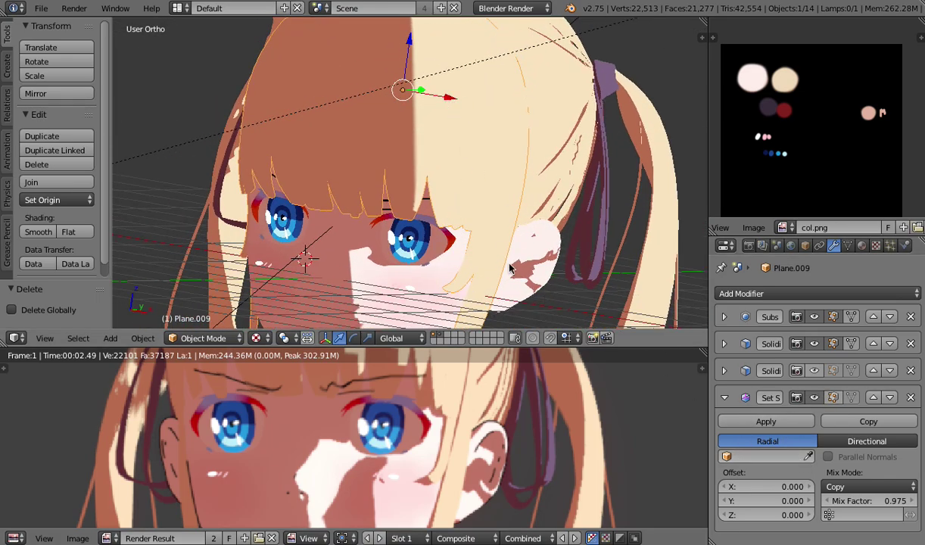
scroll(451, 249, down, 4)
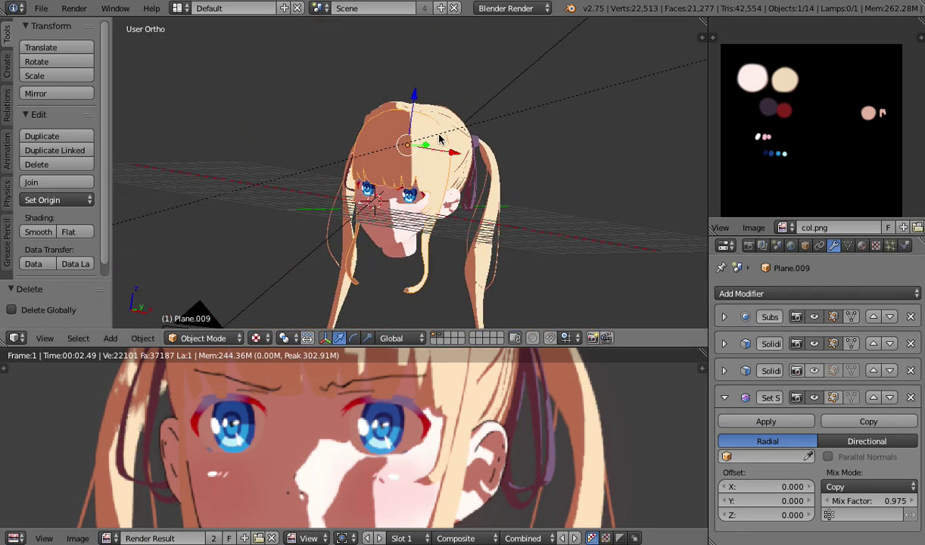
scroll(450, 248, up, 4)
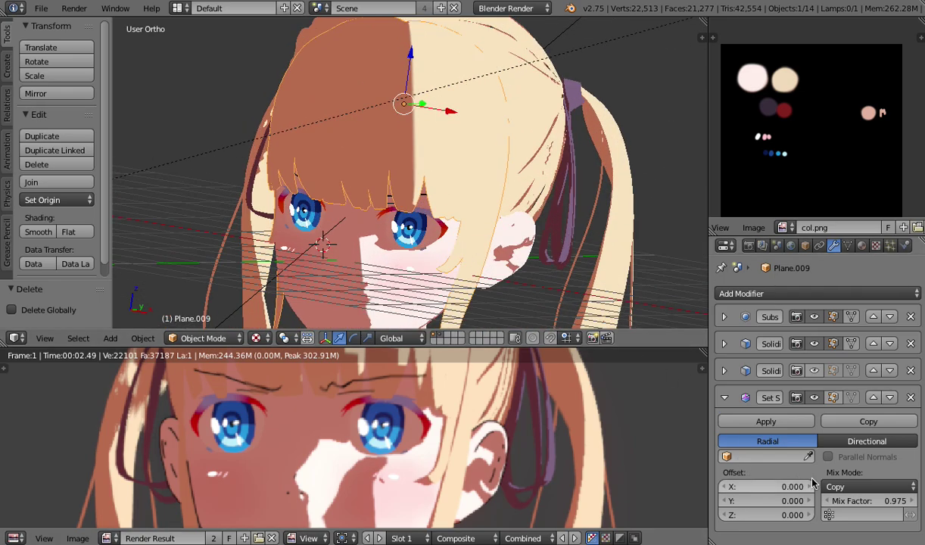
Set the Mix Factor of the front hair's Normal Edit modifier to 1.
mouse_move(870, 500)
mouse_down()
mouse_move(852, 500)
mouse_move(875, 501)
mouse_up()
click(882, 499)
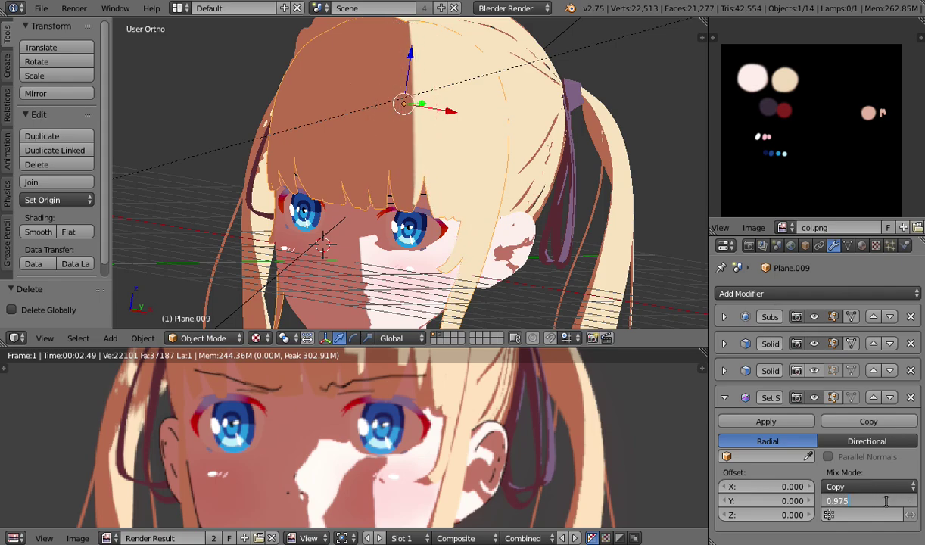
key(Return)
click(874, 501)
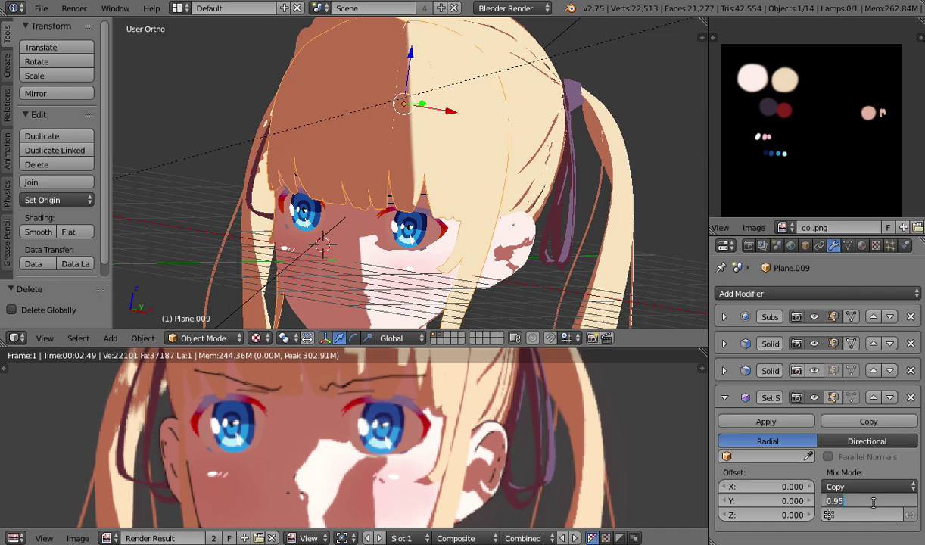
text(1)
key(Return)
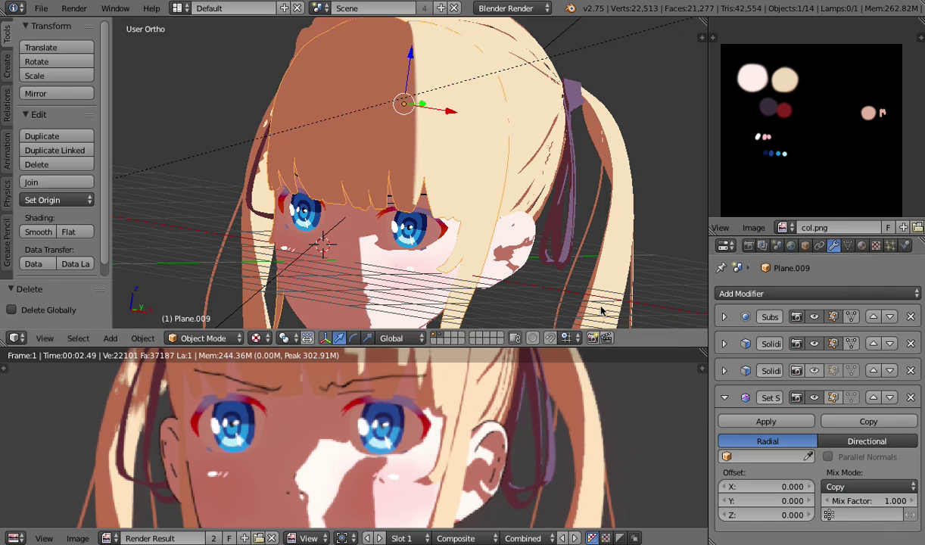
Turn on the viewport display of the Normal Edit modifier on the back hair mesh, Plane.010.
scroll(534, 167, down, 2)
right_click(487, 59)
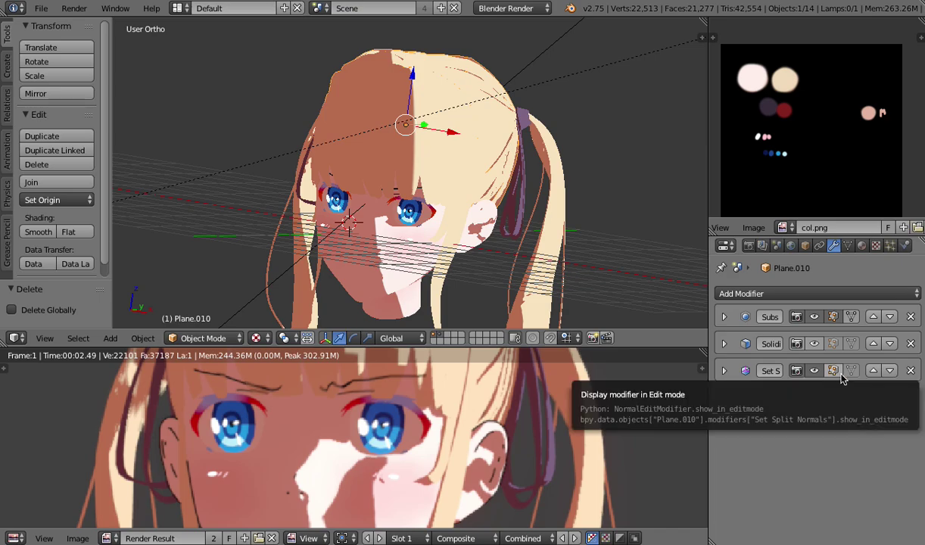
scroll(390, 193, up, 2)
scroll(390, 194, down, 5)
Select the face mesh and examine the shadow edge across the hair and face at an angle and from the front.
key(a)
right_click(402, 244)
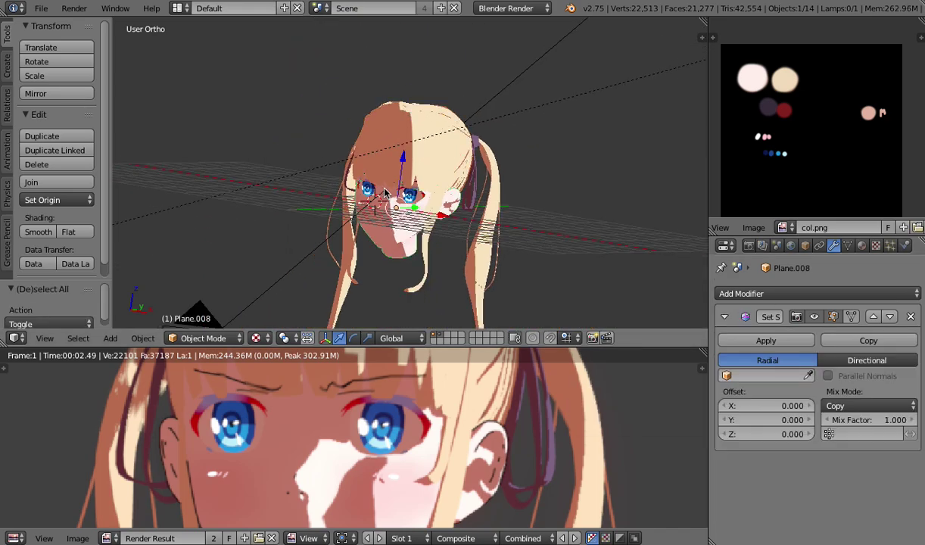
middle_drag(382, 189, 451, 206)
scroll(457, 211, up, 2)
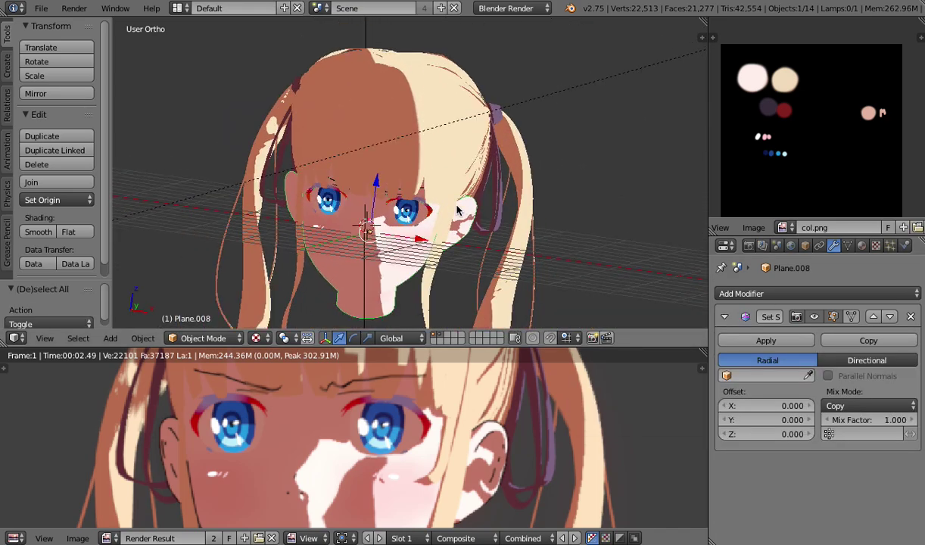
scroll(458, 210, down, 1)
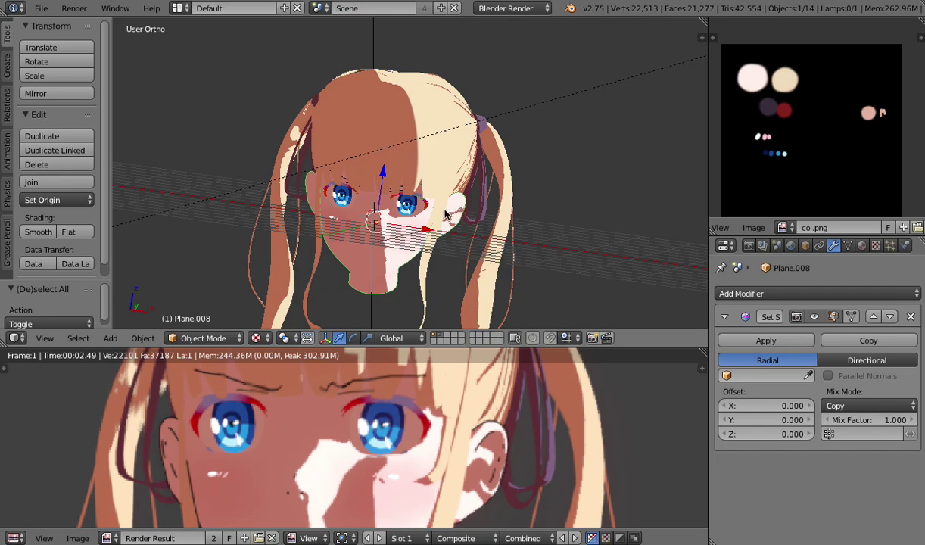
scroll(443, 212, up, 2)
scroll(445, 215, down, 2)
scroll(448, 219, up, 1)
shift+middle_drag(450, 235, 456, 189)
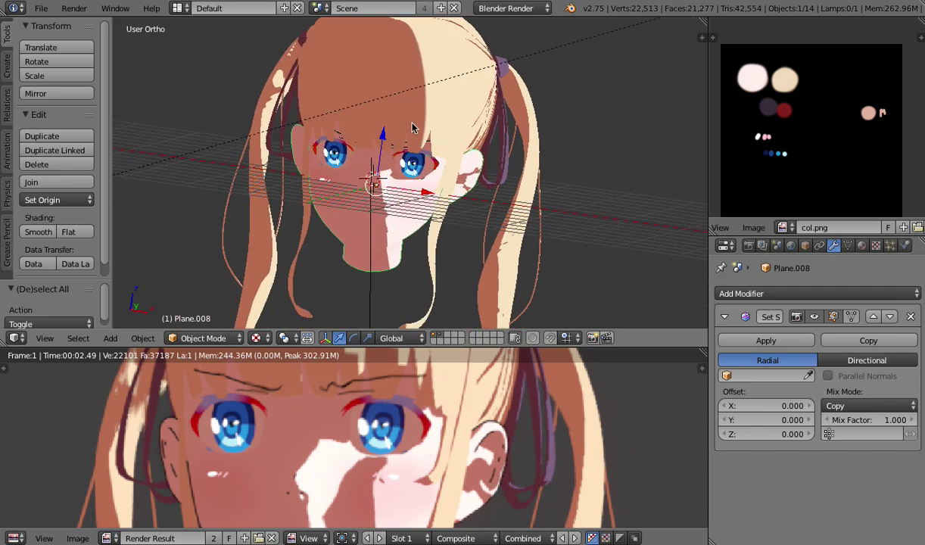
scroll(326, 152, up, 3)
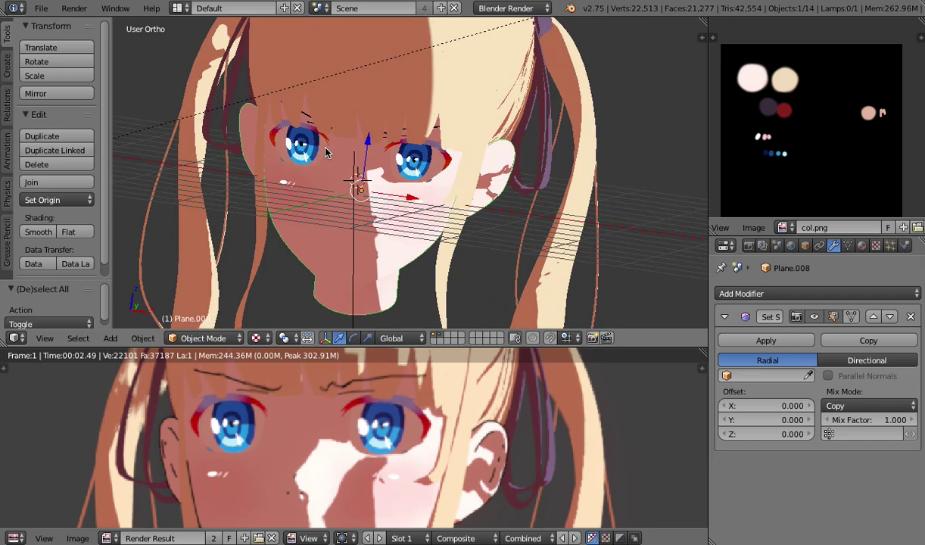
scroll(412, 237, down, 3)
middle_drag(456, 187, 494, 183)
key(KP_1)
scroll(479, 184, down, 1)
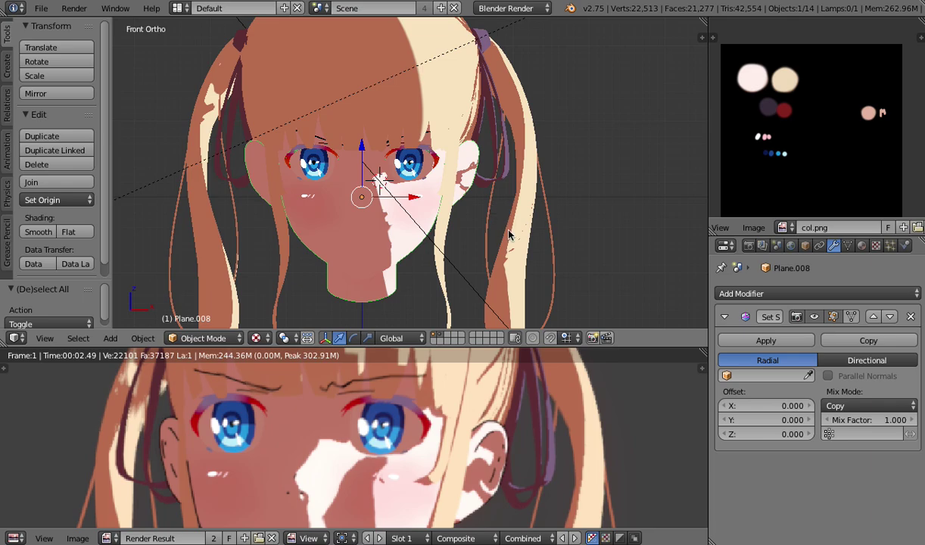
Replace the face mesh's Normal Edit modifier with a Data Transfer modifier.
click(911, 317)
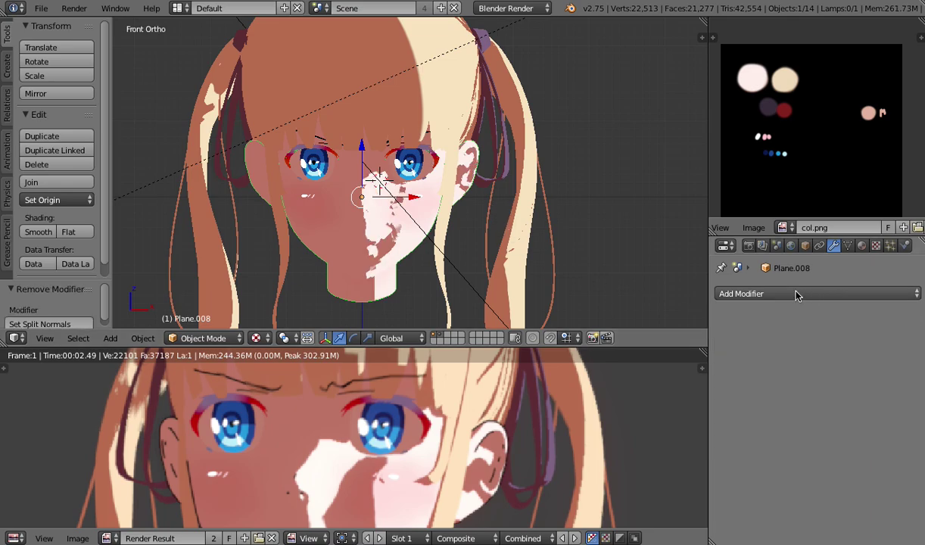
click(796, 294)
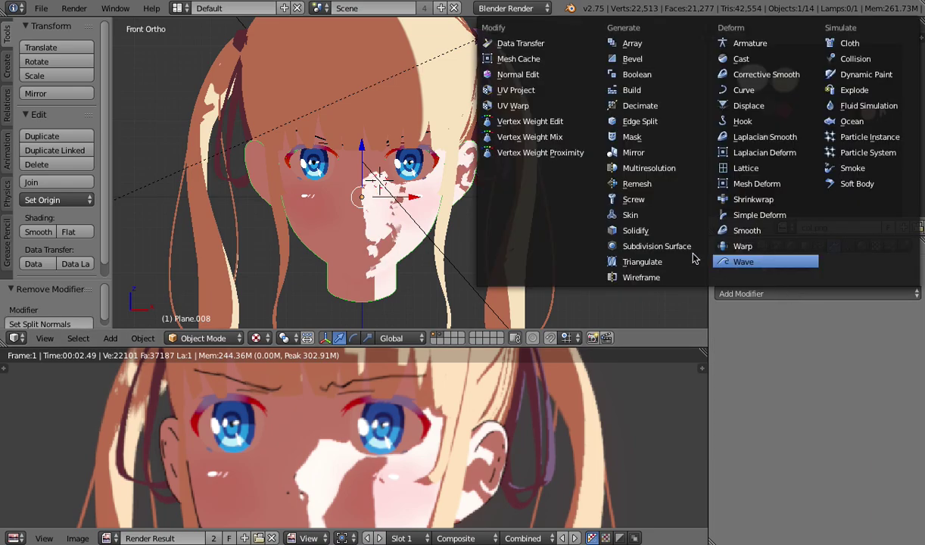
click(537, 47)
Check the Auto Smooth settings of the back hair and face meshes and inspect the face shading up close.
middle_drag(515, 99, 472, 119)
right_click(471, 119)
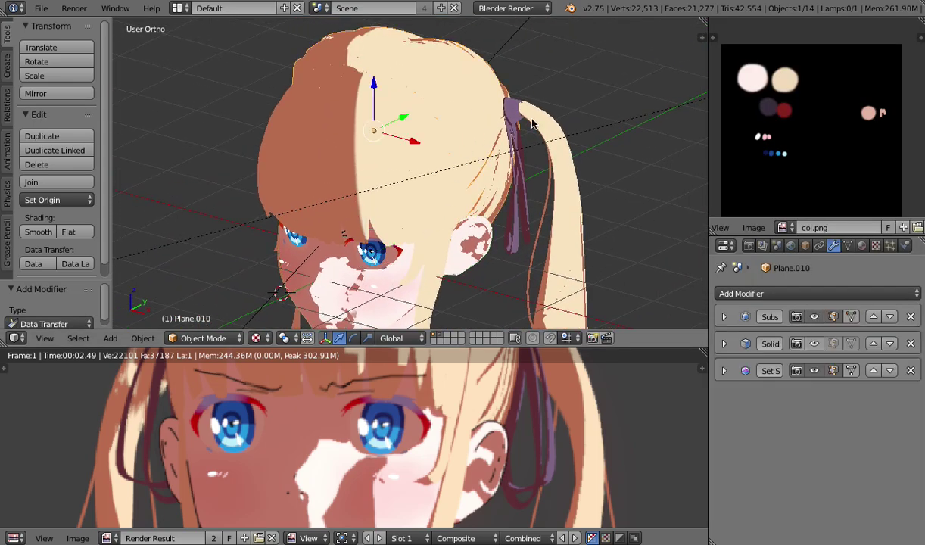
click(849, 247)
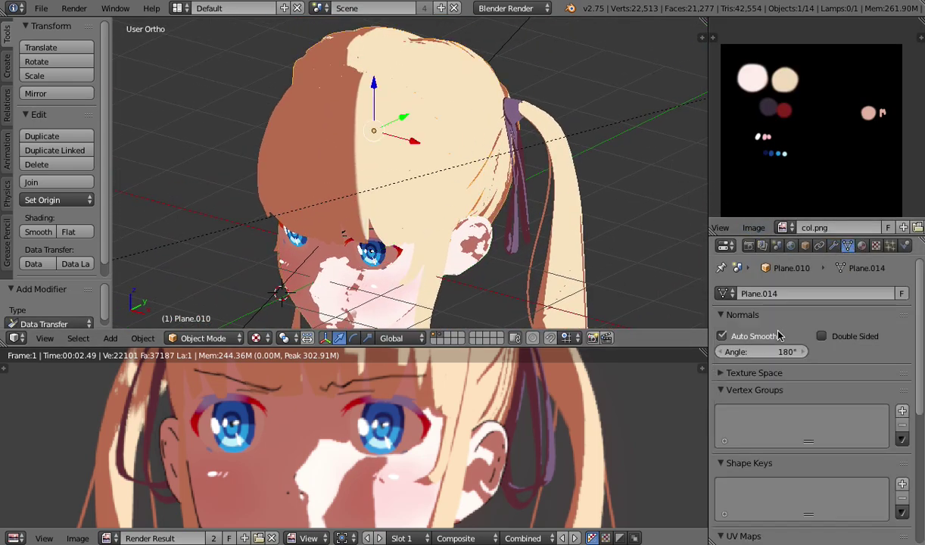
right_click(371, 271)
scroll(389, 287, down, 2)
middle_drag(388, 287, 458, 245)
scroll(427, 247, up, 5)
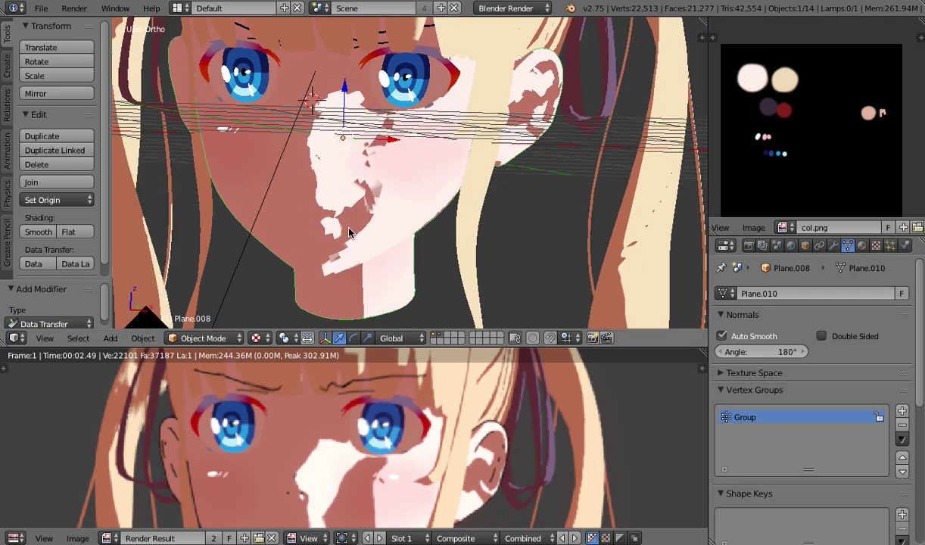
Duplicate the face mesh together with its empty Data Transfer modifier, leaving the copy in place.
click(834, 245)
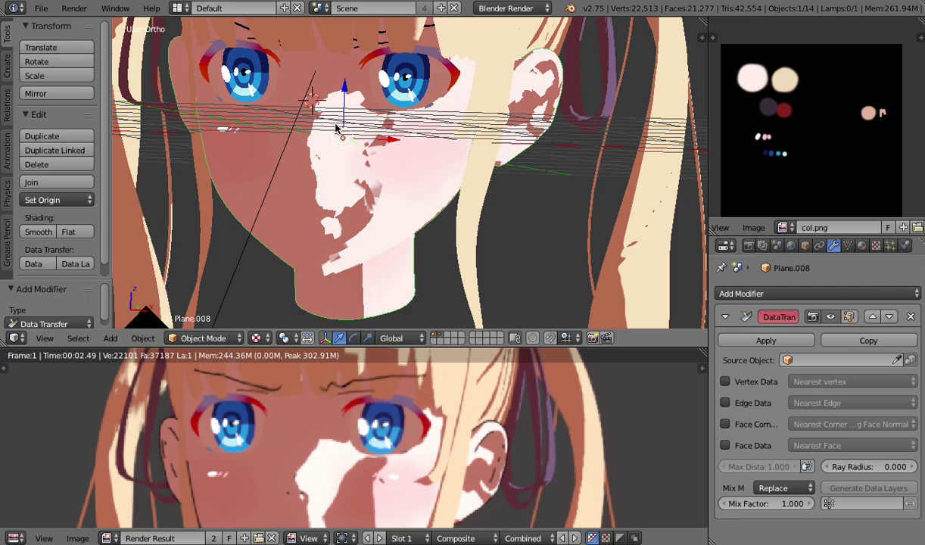
scroll(381, 121, down, 3)
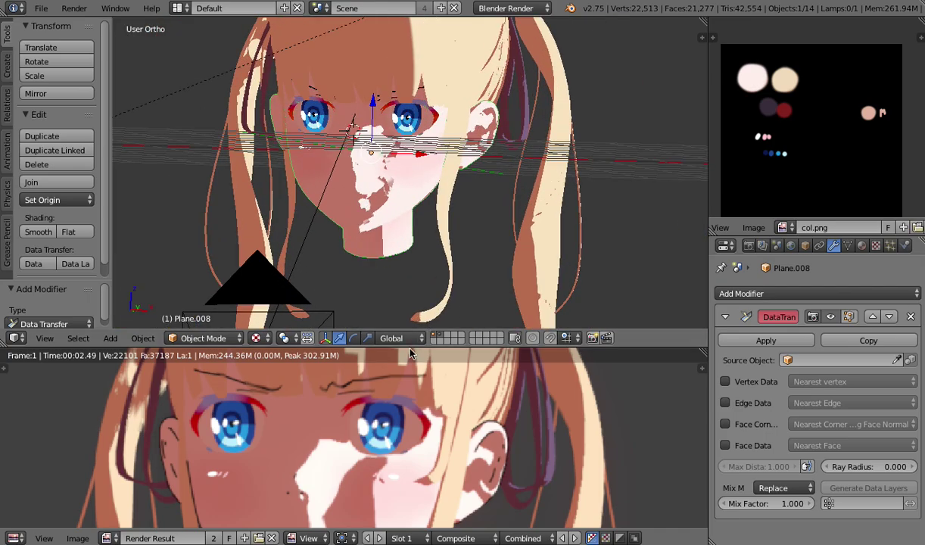
middle_drag(409, 157, 324, 203)
scroll(376, 228, up, 3)
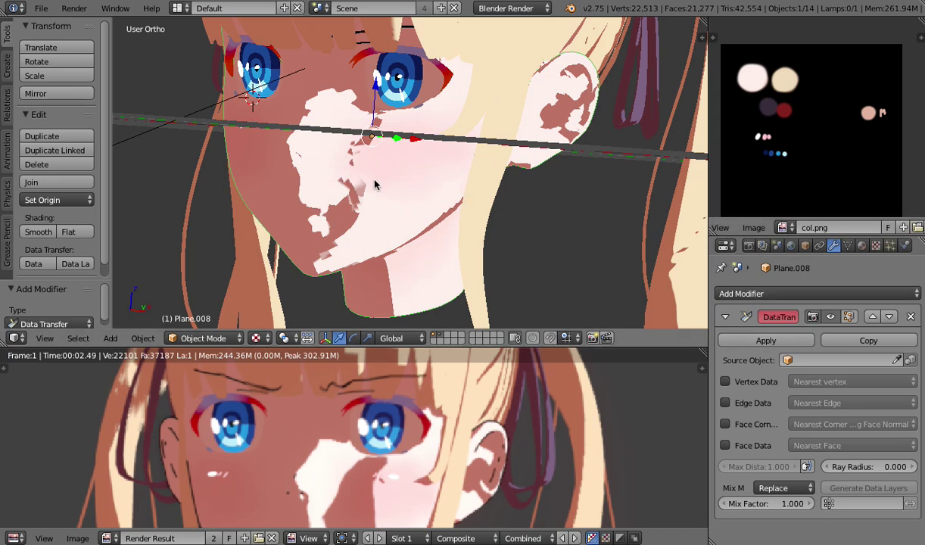
key(shift+d)
right_click(303, 156)
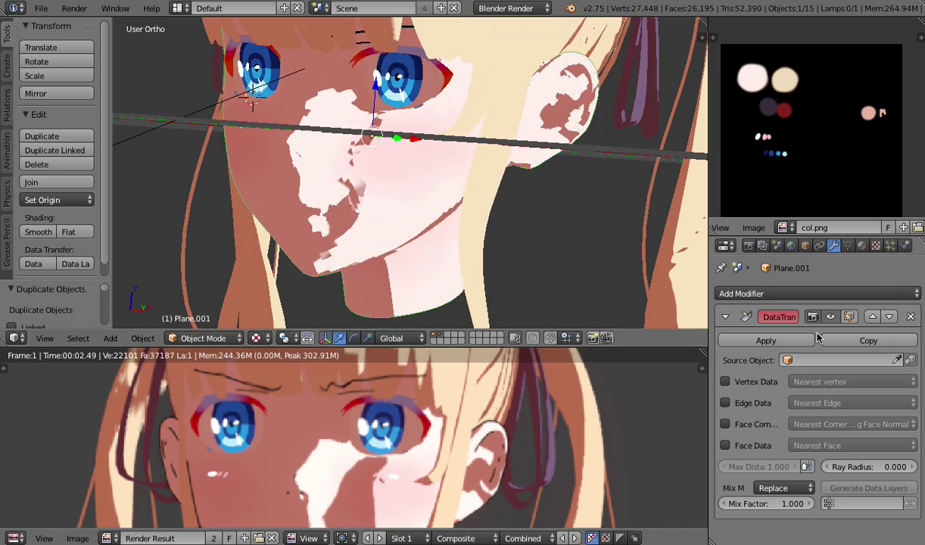
Set the original face's Data Transfer source to Plane.001 and enable Custom Normals under its Face Corner Data.
right_click(366, 225)
click(833, 361)
click(804, 397)
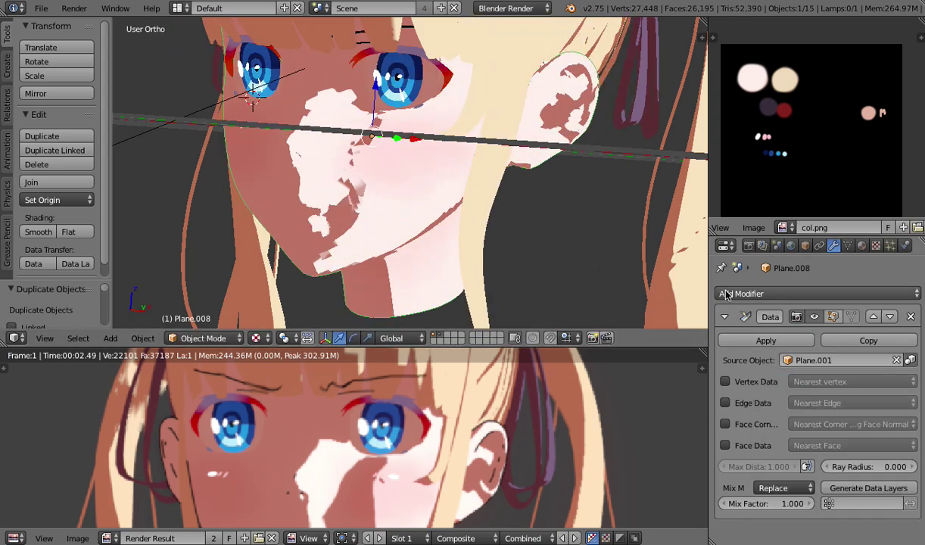
click(725, 426)
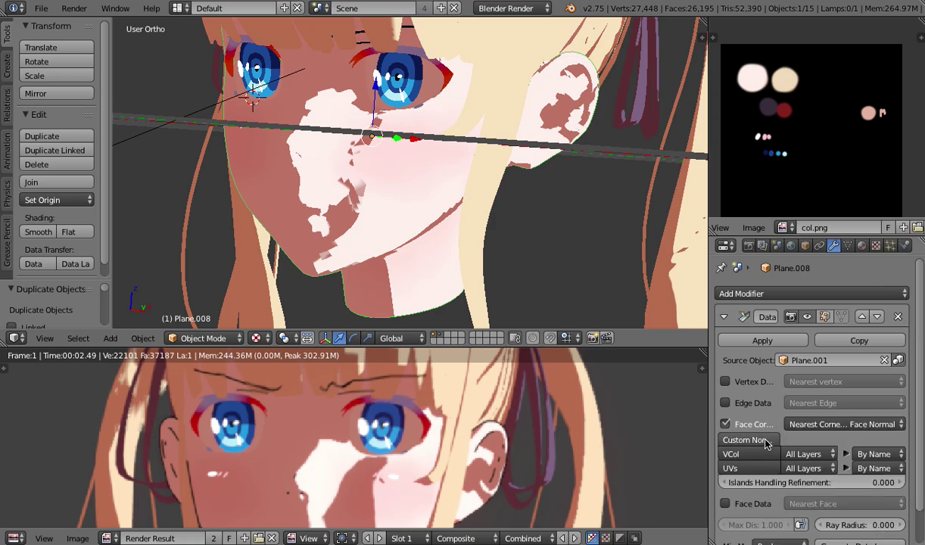
click(761, 440)
key(Tab)
key(Tab)
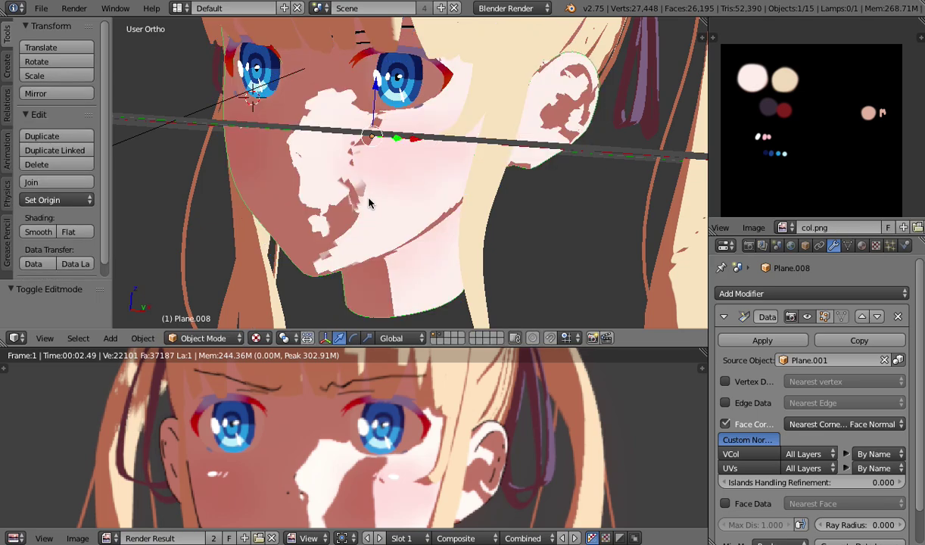
Set the Maximum Draw Type of the duplicated face, Plane.001, to Wire.
right_click(369, 203)
key(Tab)
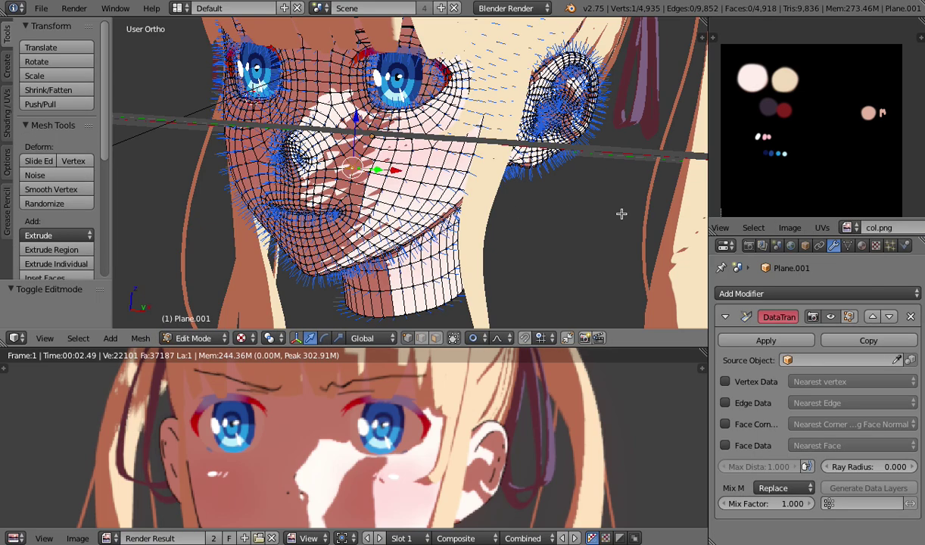
click(806, 246)
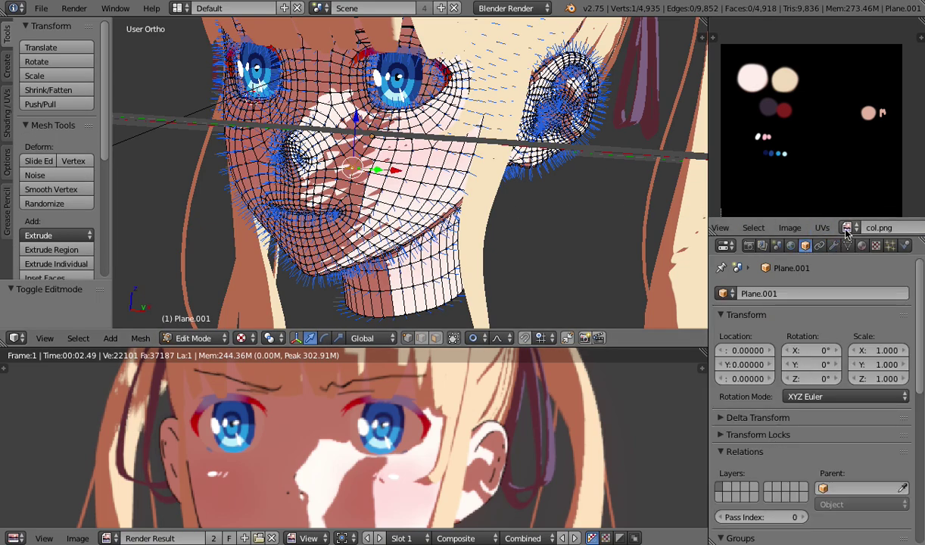
click(834, 247)
click(848, 246)
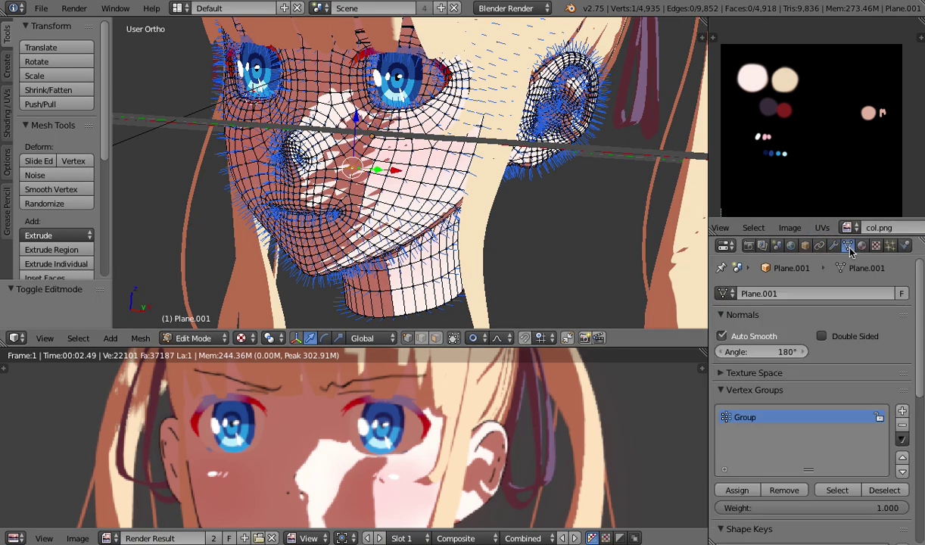
click(805, 246)
scroll(727, 416, down, 10)
click(746, 442)
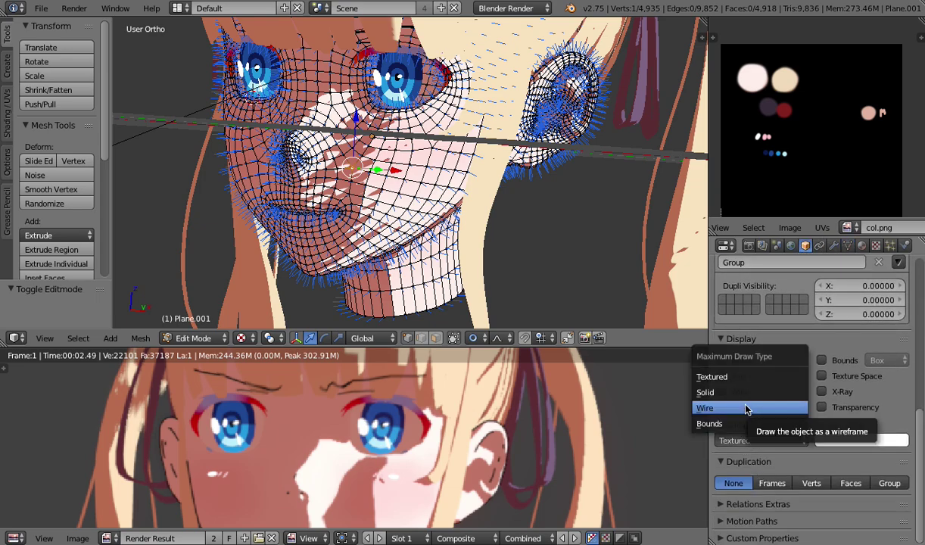
click(746, 409)
key(Tab)
key(Tab)
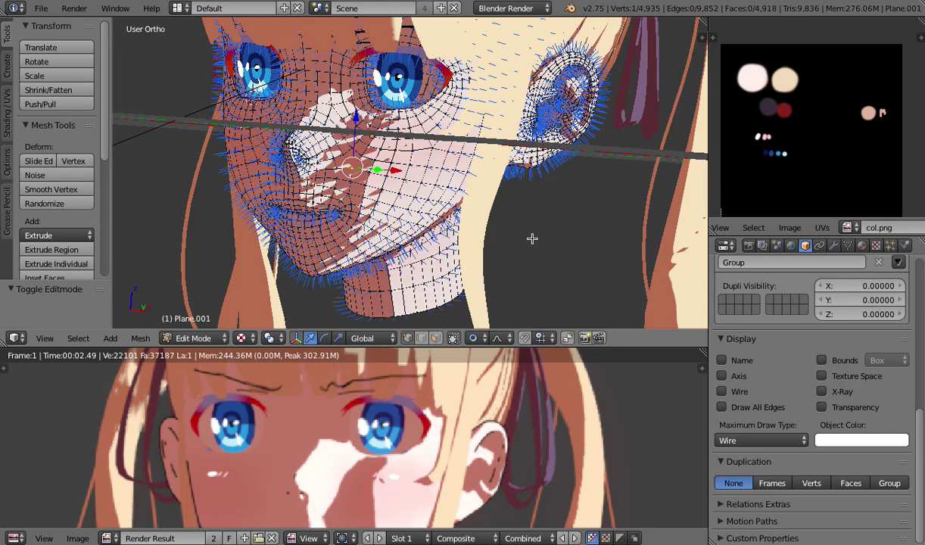
Turn off the display of vertex normals on the duplicated face mesh in Edit Mode.
key(n)
scroll(624, 242, down, 3)
click(594, 149)
Move a cheek vertex of the duplicate about 0.44 units with proportional editing at a size of 1.33.
right_click(303, 195)
key(g)
scroll(303, 197, down, 6)
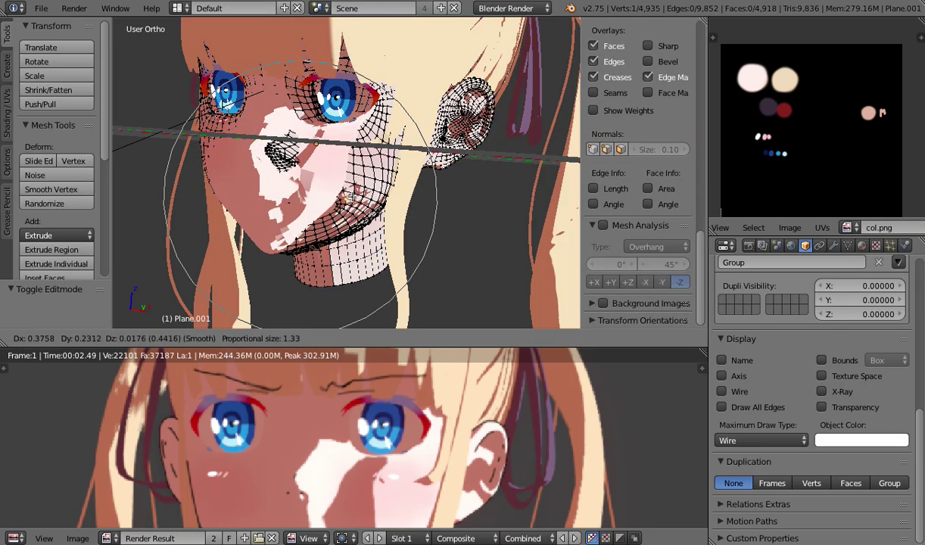
click(337, 197)
Move another vertex of the duplicated face slightly with proportional editing, then leave Edit Mode to check the shading.
middle_drag(345, 198, 252, 252)
right_click(274, 187)
key(g)
click(269, 189)
key(Tab)
key(Tab)
scroll(322, 184, up, 4)
key(Tab)
Compare the shading of face Plane.008 with its Data Transfer modifier hidden and shown in the viewport.
key(a)
scroll(258, 246, down, 3)
middle_drag(318, 235, 281, 231)
middle_drag(194, 80, 286, 205)
right_click(286, 205)
click(839, 247)
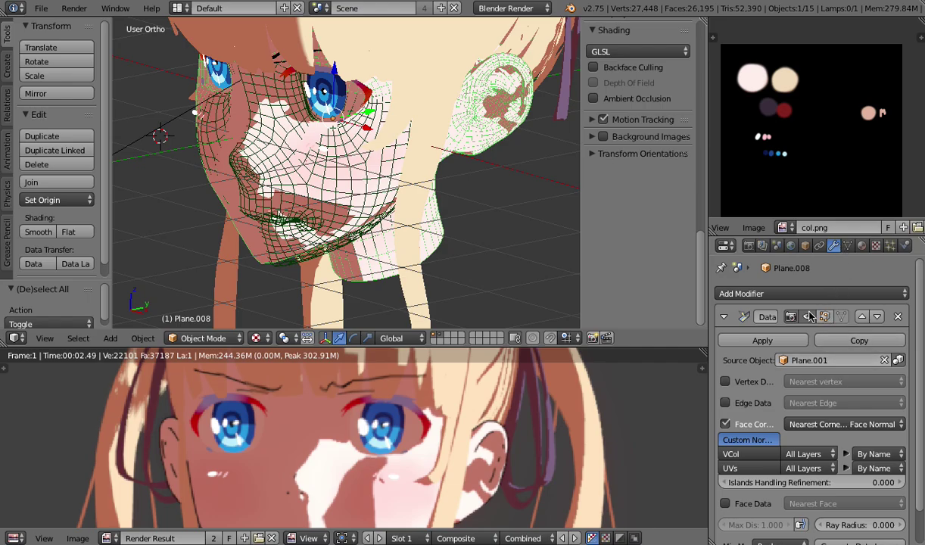
click(808, 318)
click(808, 318)
click(807, 319)
click(808, 318)
scroll(449, 227, up, 2)
Switch the viewport to solid shading and delete the duplicated face Plane.001, leaving the original face Plane.008 selected.
mouse_move(515, 258)
middle_down()
mouse_move(448, 227)
mouse_move(278, 178)
mouse_move(503, 180)
mouse_move(312, 184)
mouse_move(261, 119)
middle_up()
key(alt+z)
scroll(279, 178, up, 3)
scroll(312, 184, down, 6)
right_click(312, 178)
middle_drag(291, 237, 324, 200)
middle_drag(264, 185, 371, 210)
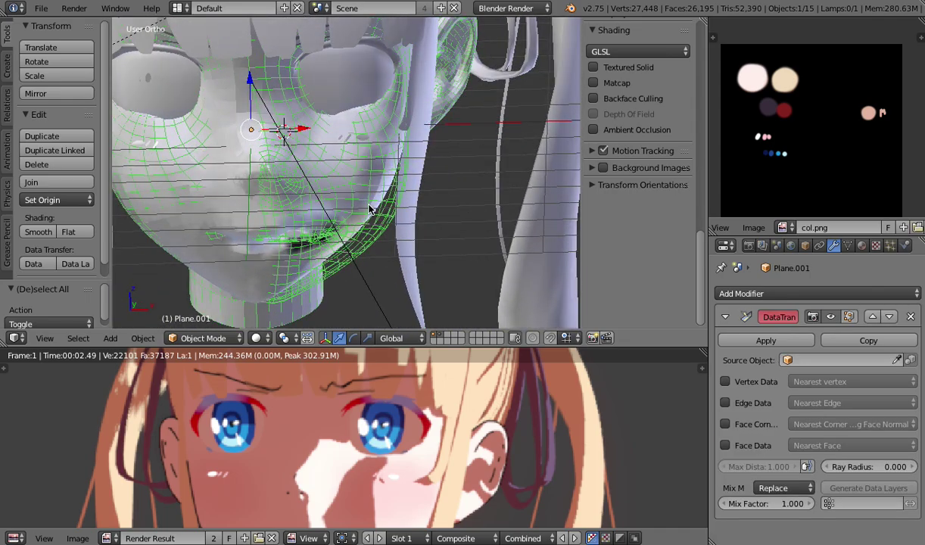
key(x)
click(371, 209)
right_click(371, 210)
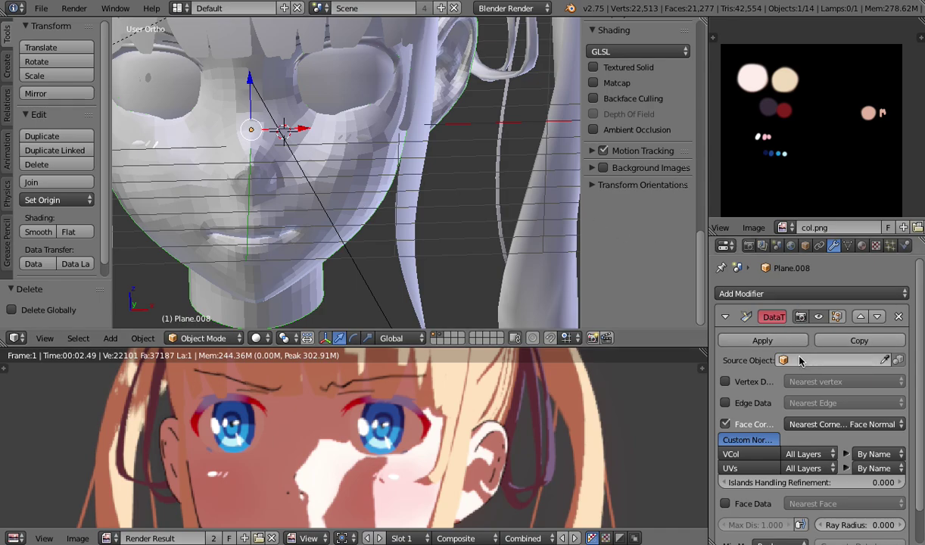
Add an ico sphere at the 3D cursor, raise its subdivisions to 5 and shade it smooth.
scroll(447, 248, down, 4)
middle_drag(440, 241, 370, 218)
key(shift+a)
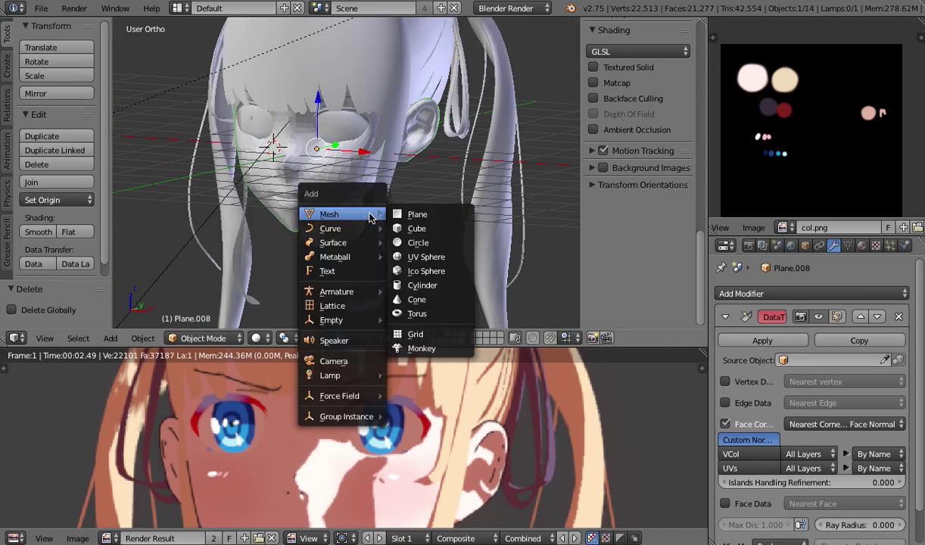
click(426, 272)
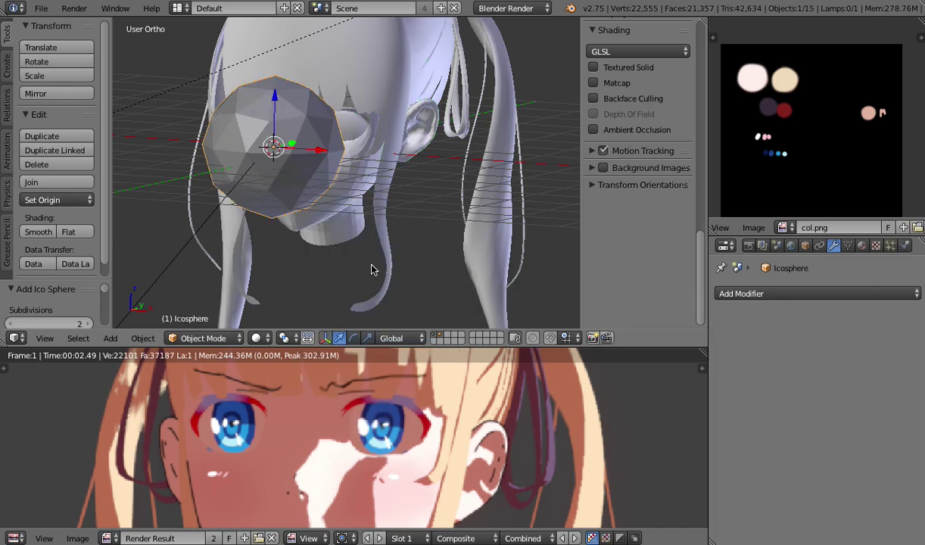
click(87, 323)
click(87, 322)
click(88, 322)
click(37, 232)
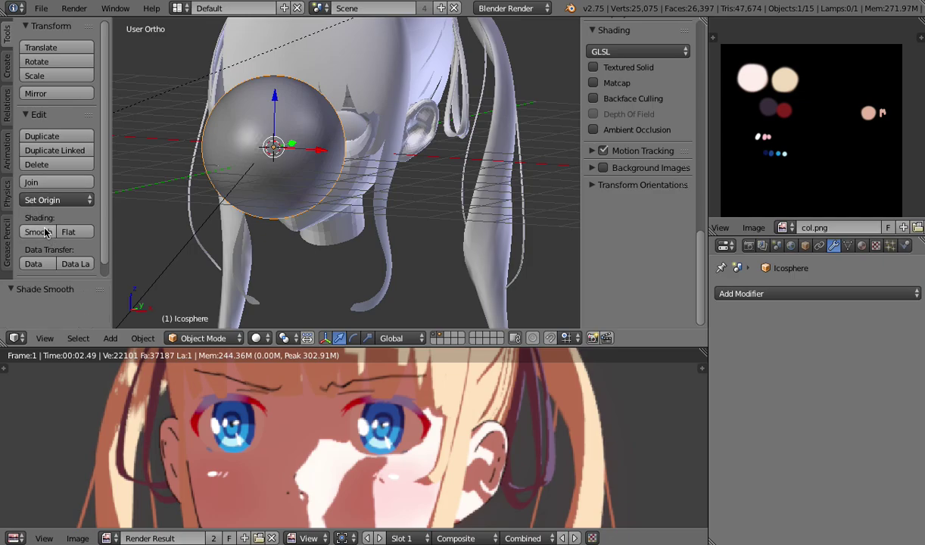
Move the ico sphere back and up inside the head in the right view, using wireframe to place it.
key(KP_3)
key(g)
click(421, 126)
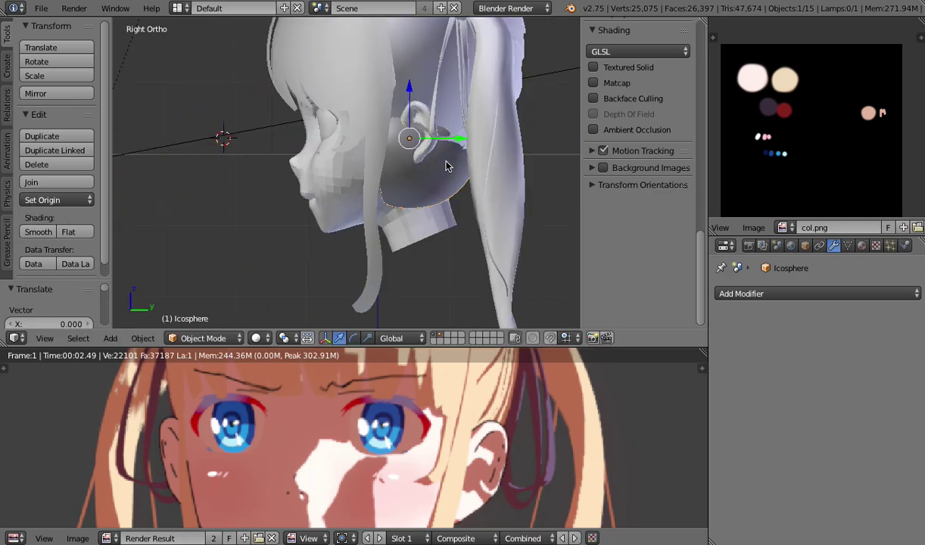
key(z)
key(g)
click(403, 111)
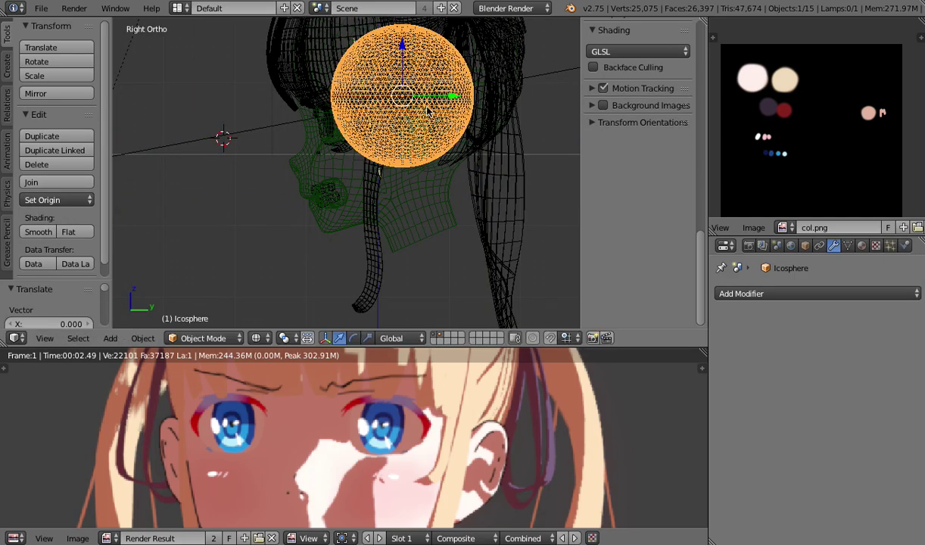
key(z)
Set the source object of face Plane.008's Data Transfer modifier to Icosphere and inspect the face in textured shading.
middle_drag(312, 165, 307, 208)
right_click(314, 216)
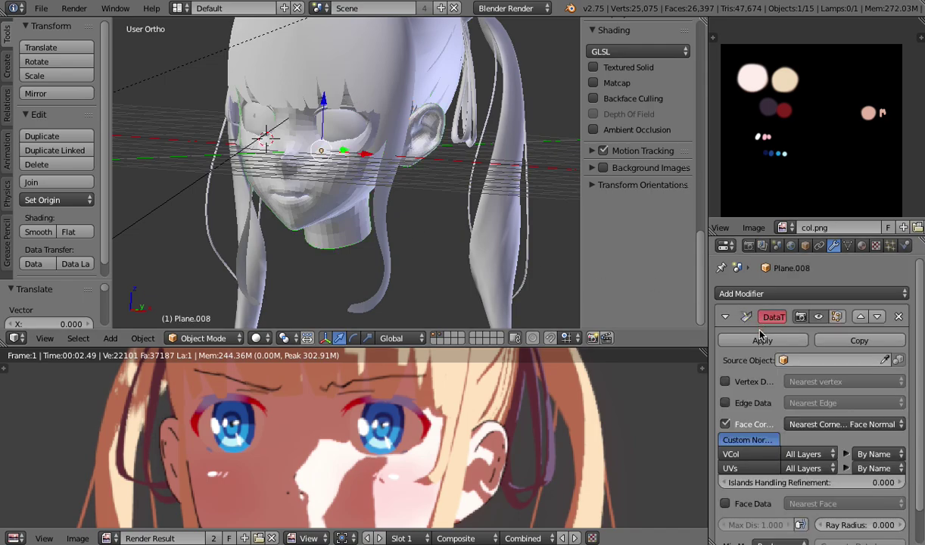
click(803, 360)
click(803, 381)
scroll(389, 199, up, 1)
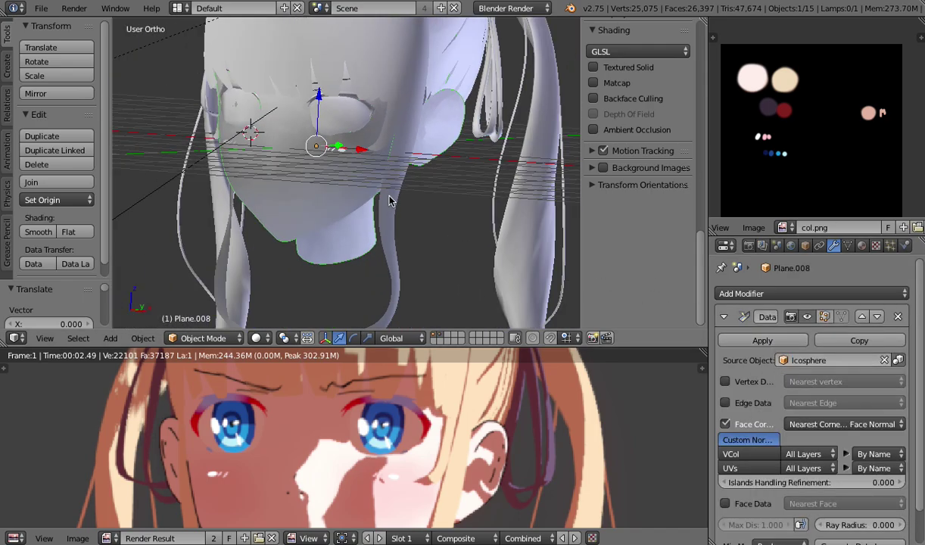
key(alt+z)
key(KP_1)
scroll(399, 175, down, 2)
middle_drag(384, 173, 350, 115)
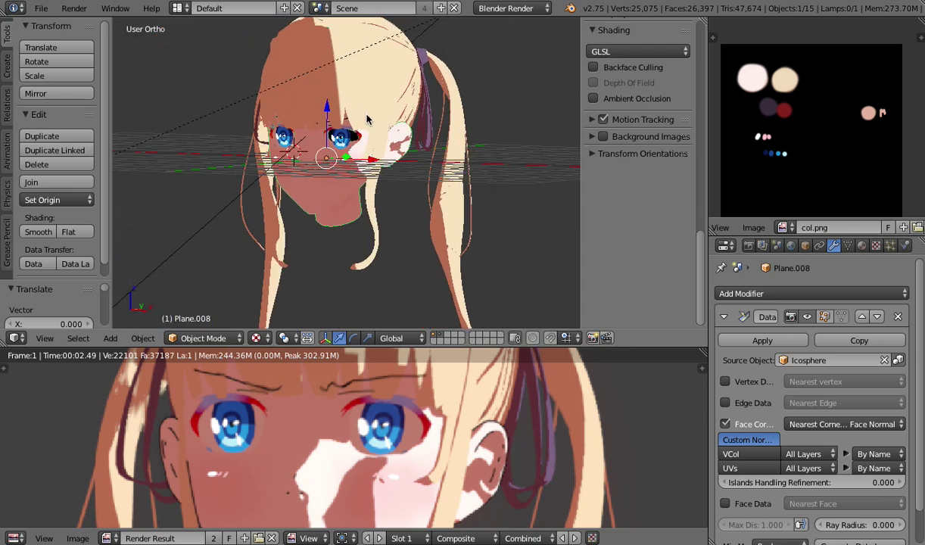
Select the ico sphere hidden inside the head and show the textured face from the front.
key(z)
right_click(345, 128)
right_click(345, 128)
right_click(331, 124)
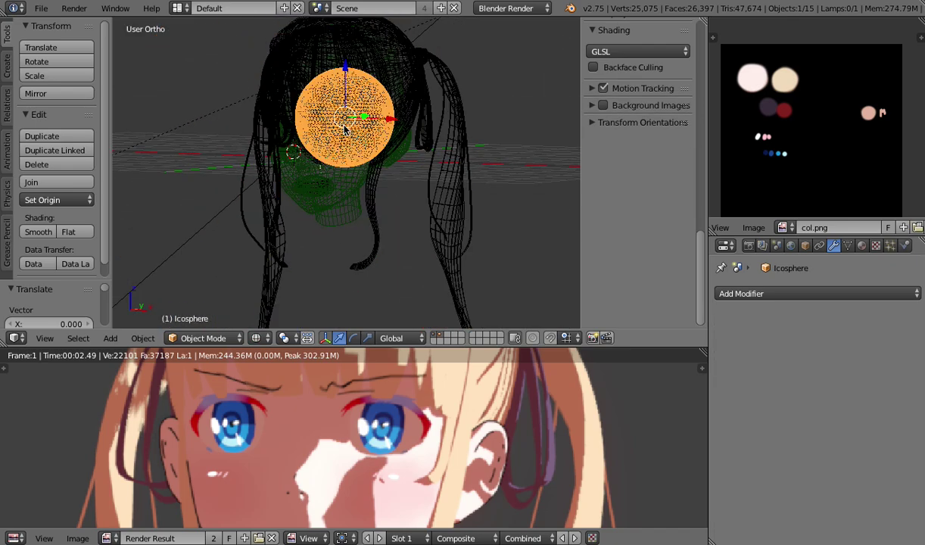
key(z)
key(Tab)
scroll(351, 127, up, 2)
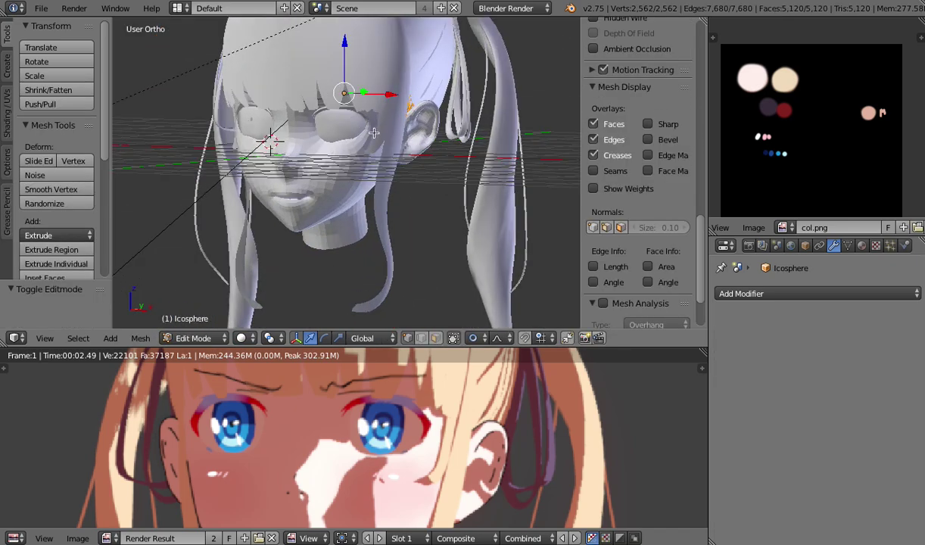
key(Tab)
key(KP_1)
scroll(385, 106, down, 2)
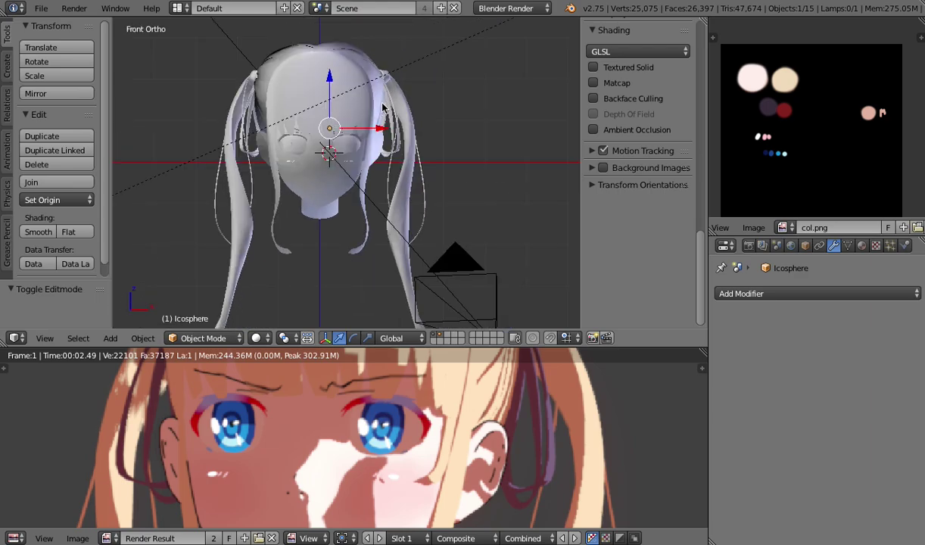
key(alt+z)
scroll(413, 129, up, 4)
shift+middle_drag(426, 135, 420, 156)
Try raising the ico sphere about 0.4 units along the Z axis to change the face shadow.
key(g)
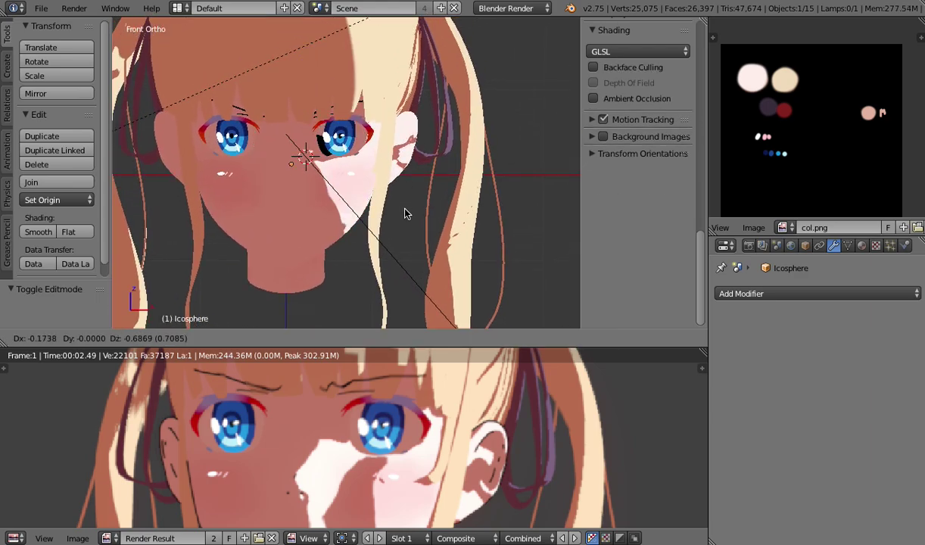
key(z)
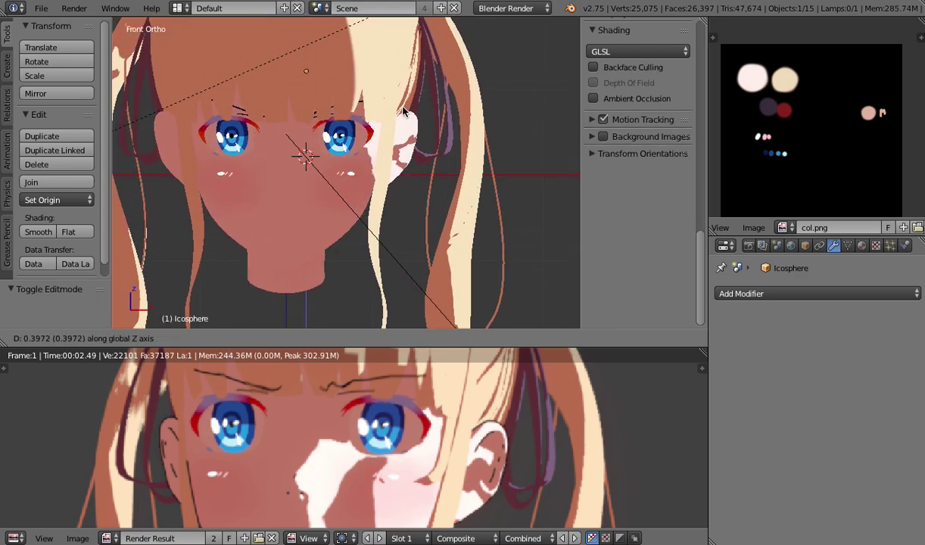
click(390, 104)
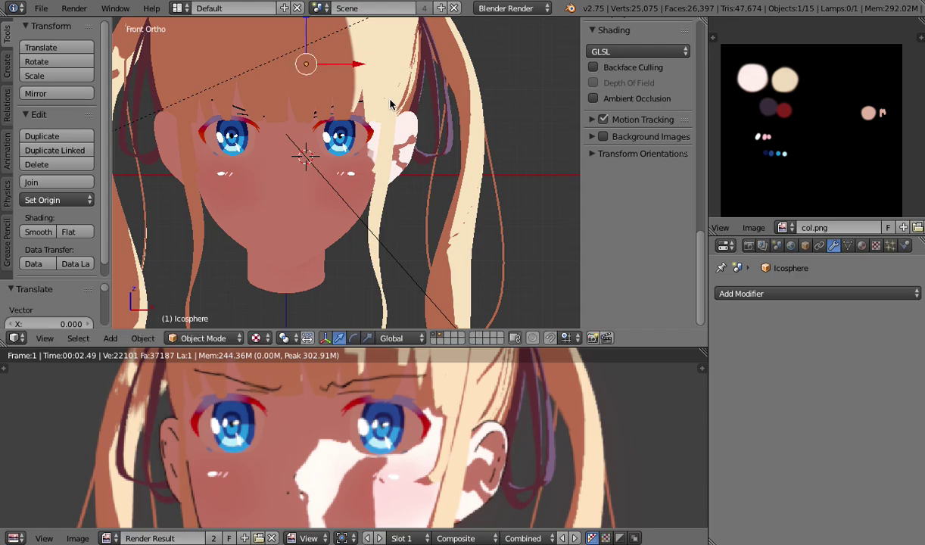
Clear the ico sphere's location and reposition it along the Y axis.
key(alt+g)
middle_drag(379, 165, 304, 177)
key(g)
key(y)
click(392, 158)
Raise the ico sphere along the Z axis and shift it about -0.058 units along X in front view.
key(KP_1)
key(g)
key(z)
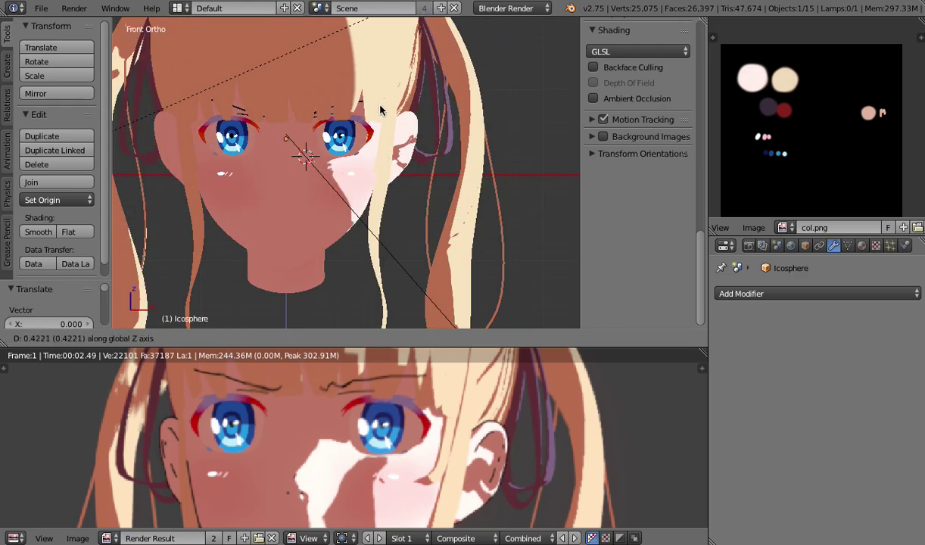
click(379, 32)
key(g)
key(x)
click(360, 163)
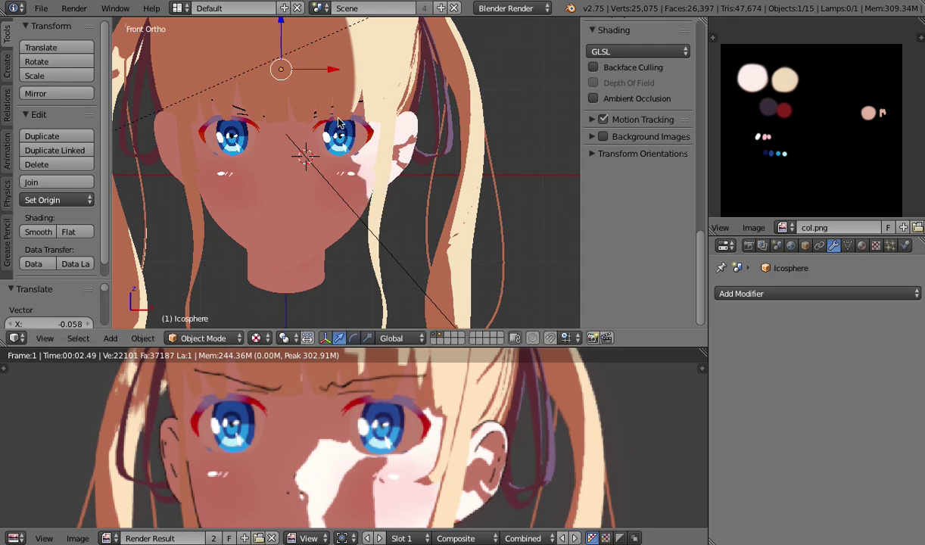
Render the head and lower the ico sphere about 0.27 units along the Z axis.
click(749, 246)
click(749, 282)
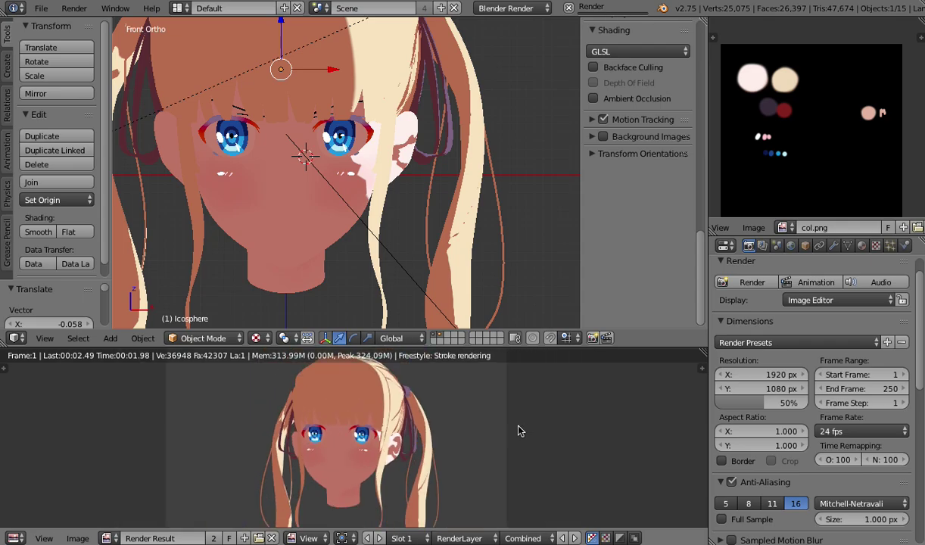
key(g)
key(z)
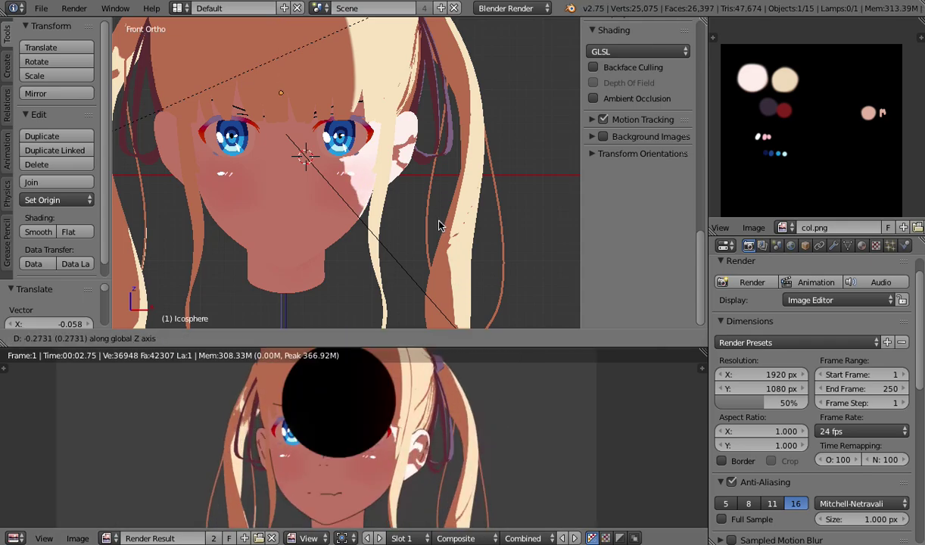
click(403, 219)
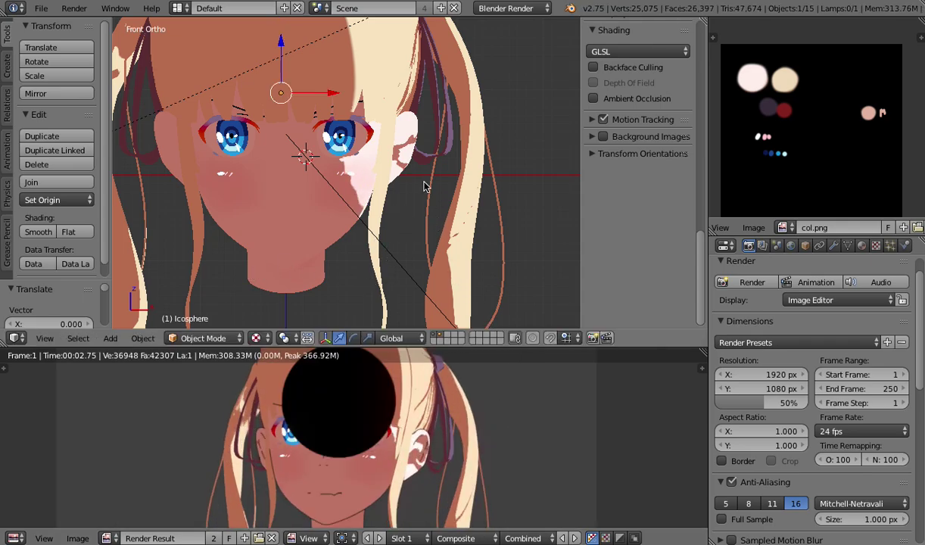
Move the ico sphere to a hidden layer and render the head again to check the face shading.
key(m)
click(562, 207)
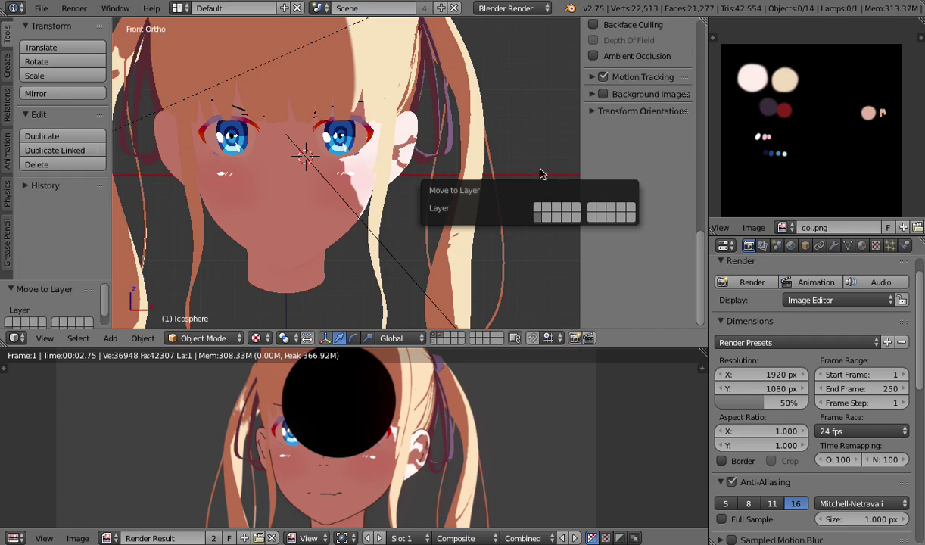
click(753, 283)
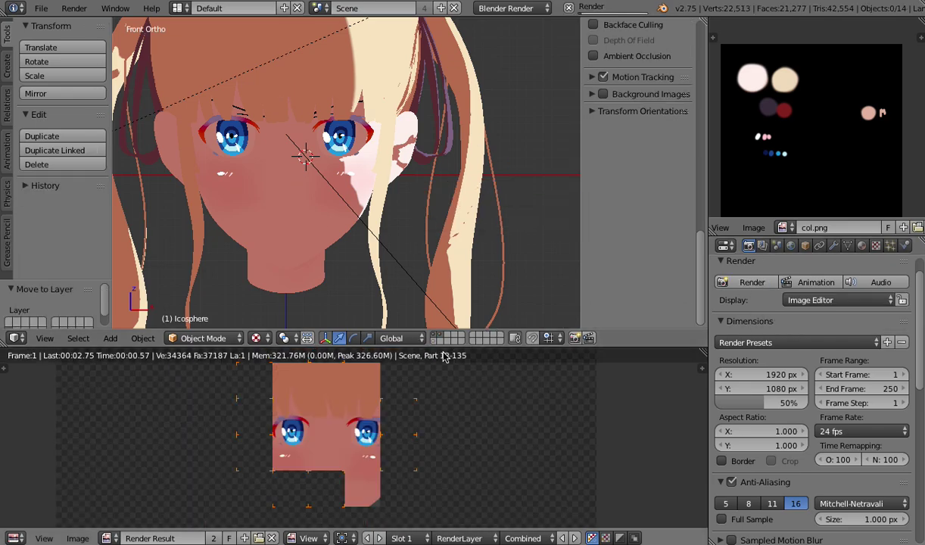
scroll(396, 402, up, 4)
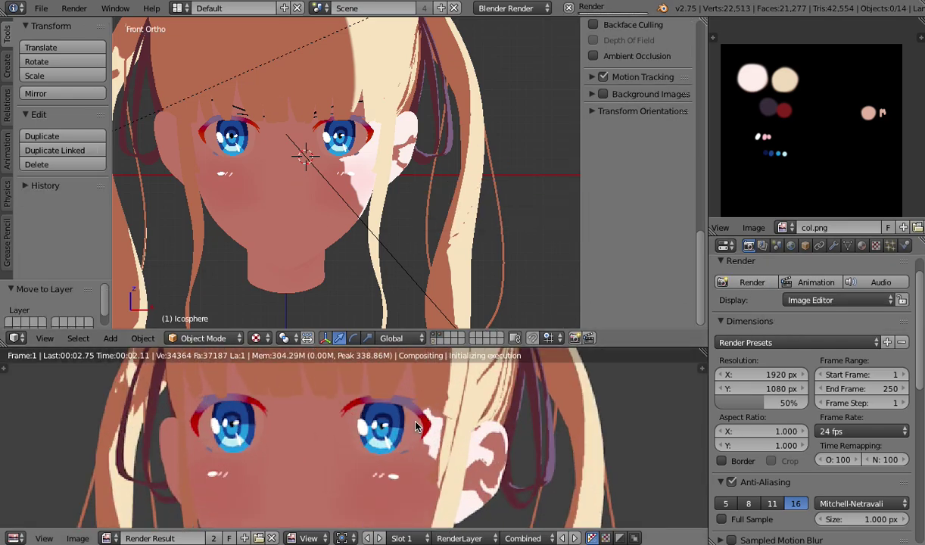
scroll(437, 435, down, 3)
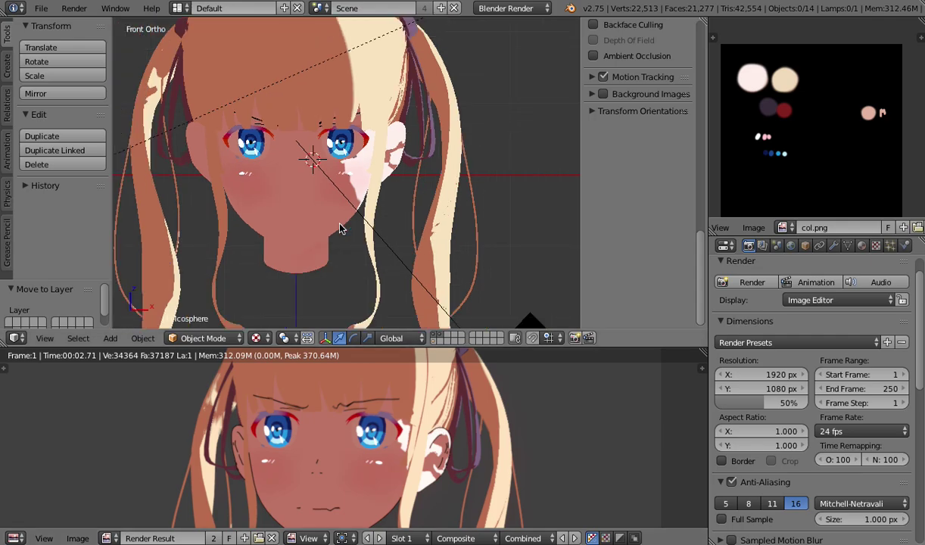
Set the Face Corner Mapping of face Plane.008's Data Transfer modifier to Nearest Face Interpolated and render the image.
middle_drag(335, 190, 324, 192)
scroll(324, 192, up, 6)
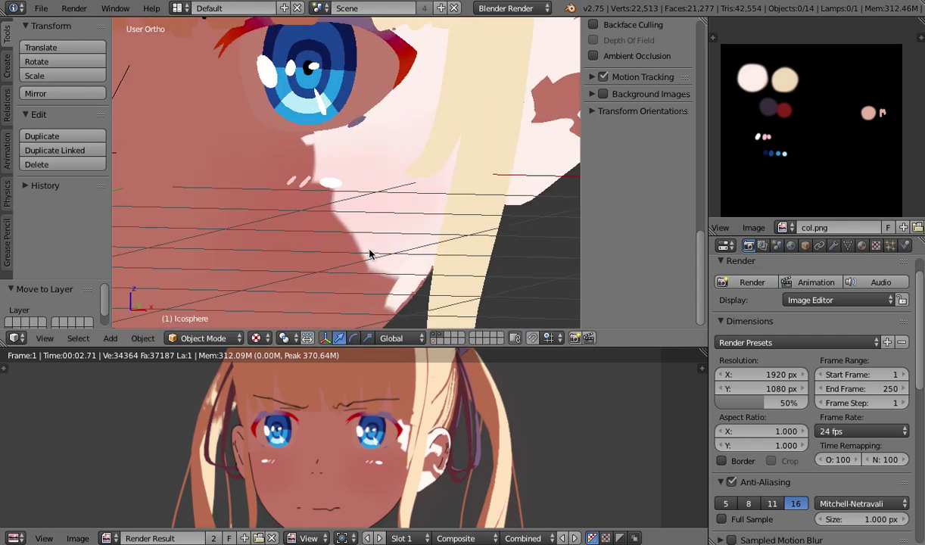
right_click(370, 255)
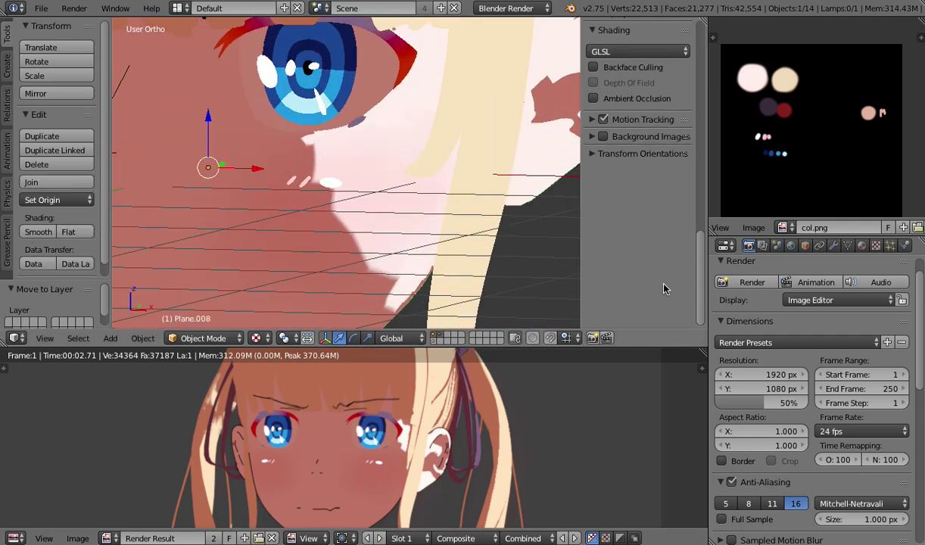
click(834, 245)
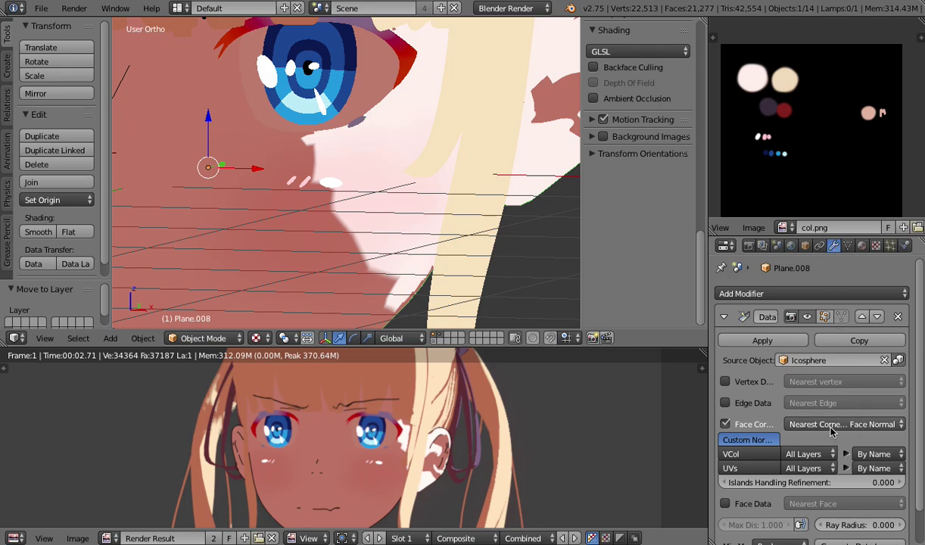
click(833, 426)
click(795, 424)
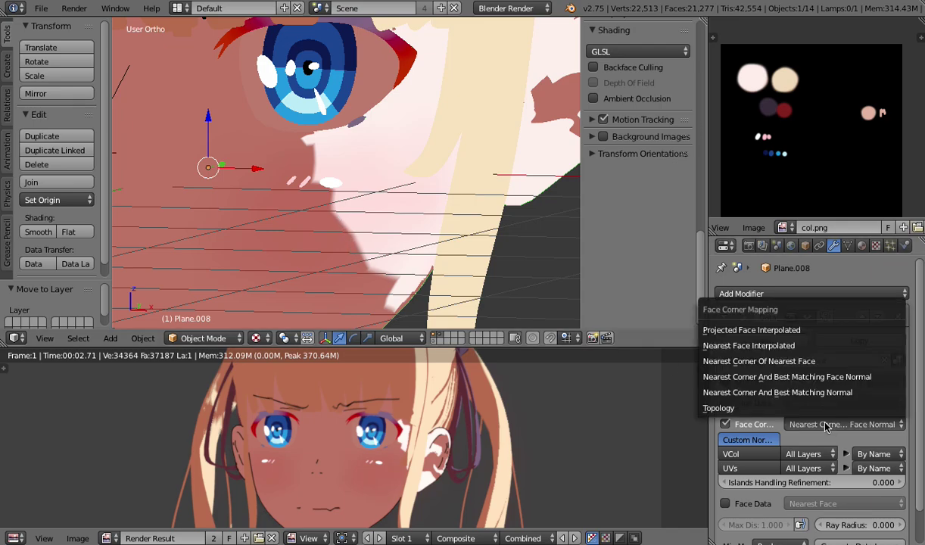
click(778, 348)
key(KP_Decimal)
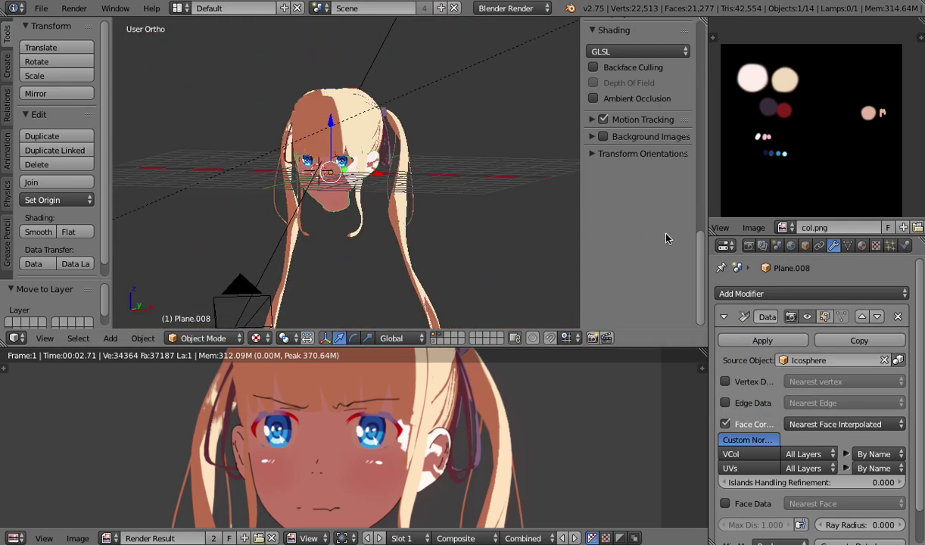
click(749, 246)
click(752, 282)
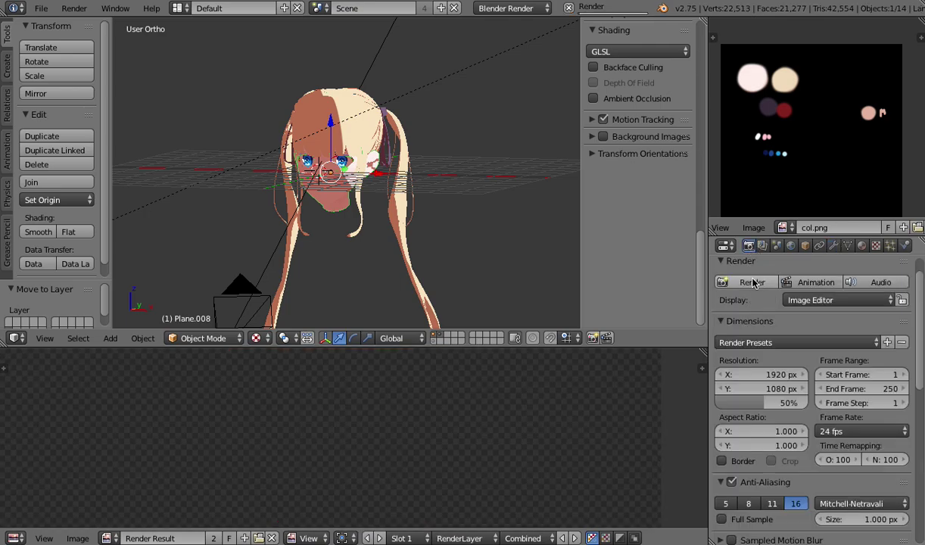
Rotate the Sun lamp with trackball rotation by an angle of about 3.44° and render the head again.
right_click(454, 79)
scroll(475, 99, down, 8)
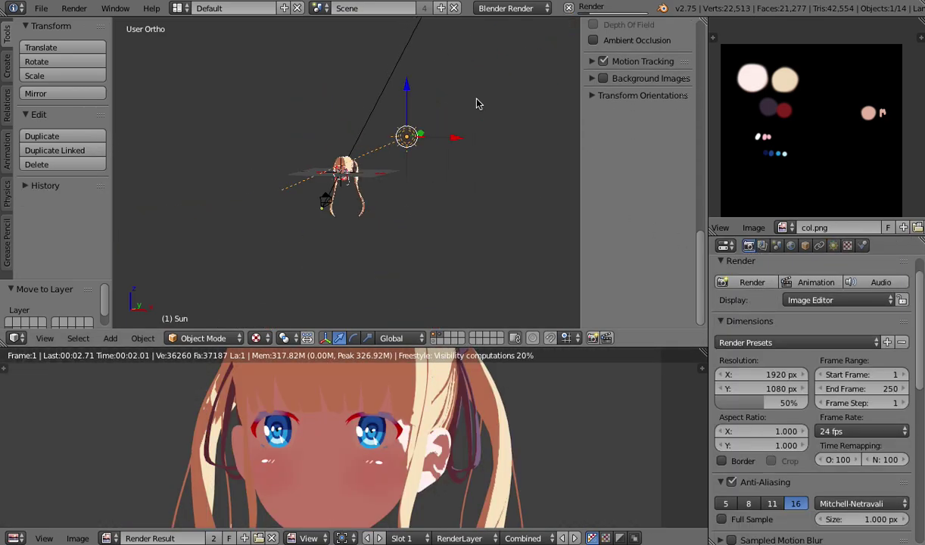
middle_drag(477, 104, 398, 148)
key(r)
key(r)
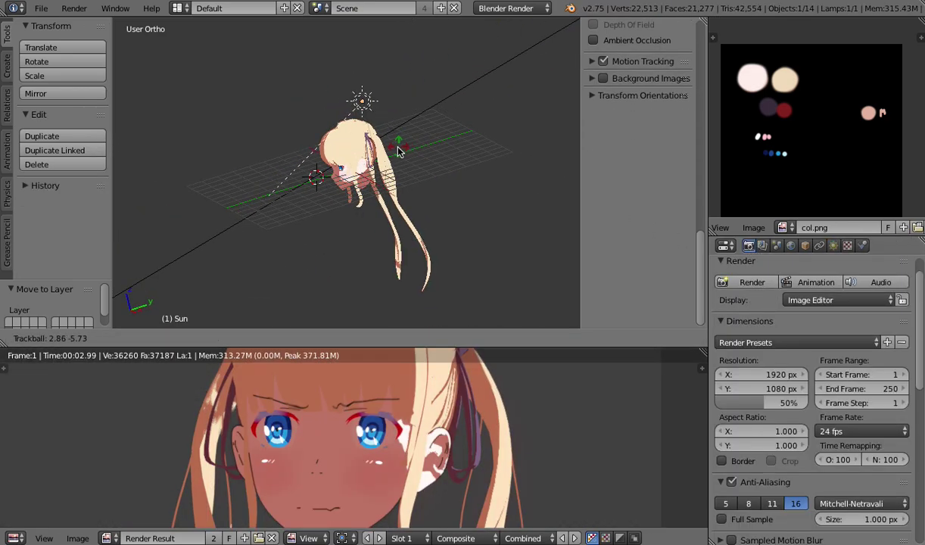
click(398, 151)
scroll(258, 170, up, 5)
middle_drag(258, 170, 379, 100)
click(727, 283)
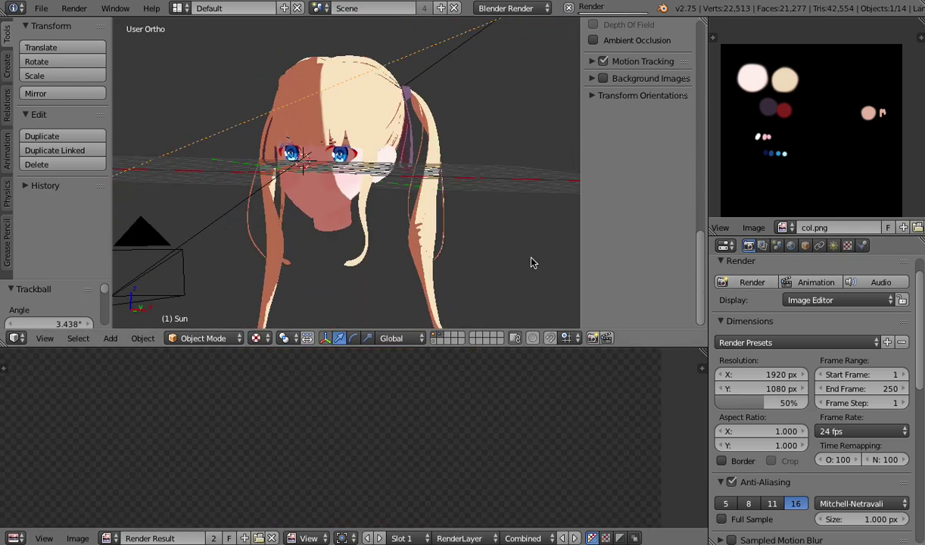
Enlarge the render result to fill the window and examine the light and shadow boundary on the face around the eye, cheek and ear.
scroll(284, 183, down, 2)
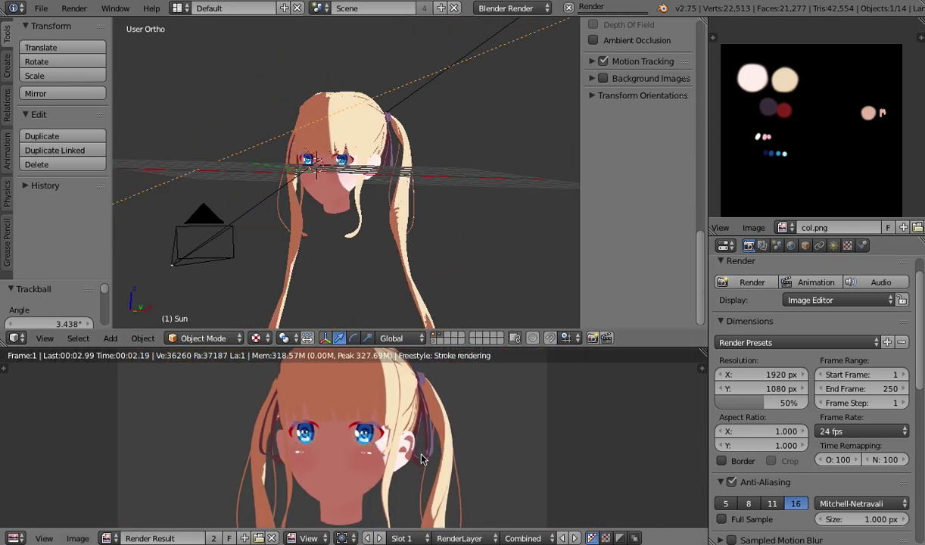
key(ctrl+Up)
scroll(484, 350, up, 6)
scroll(489, 343, down, 3)
scroll(500, 337, up, 3)
scroll(599, 267, down, 2)
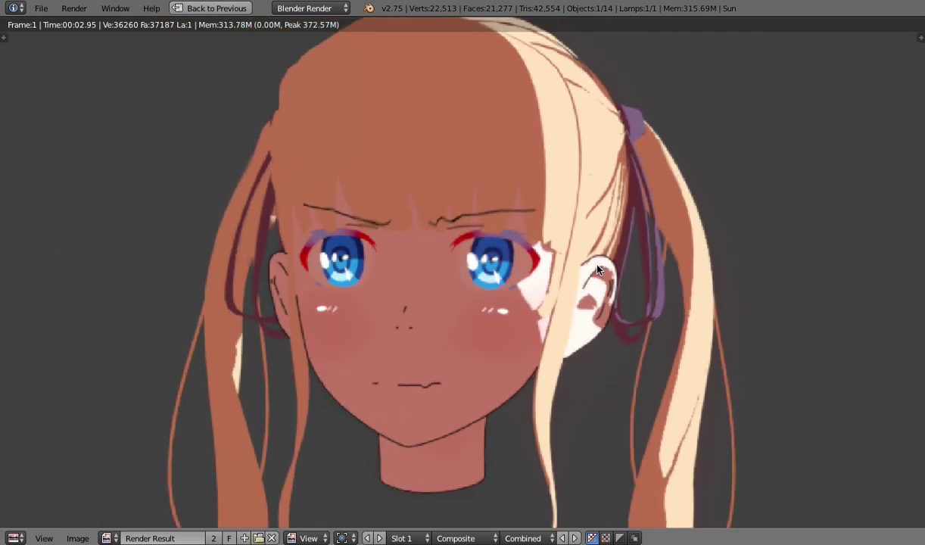
scroll(598, 270, up, 1)
scroll(595, 275, down, 2)
scroll(595, 276, up, 3)
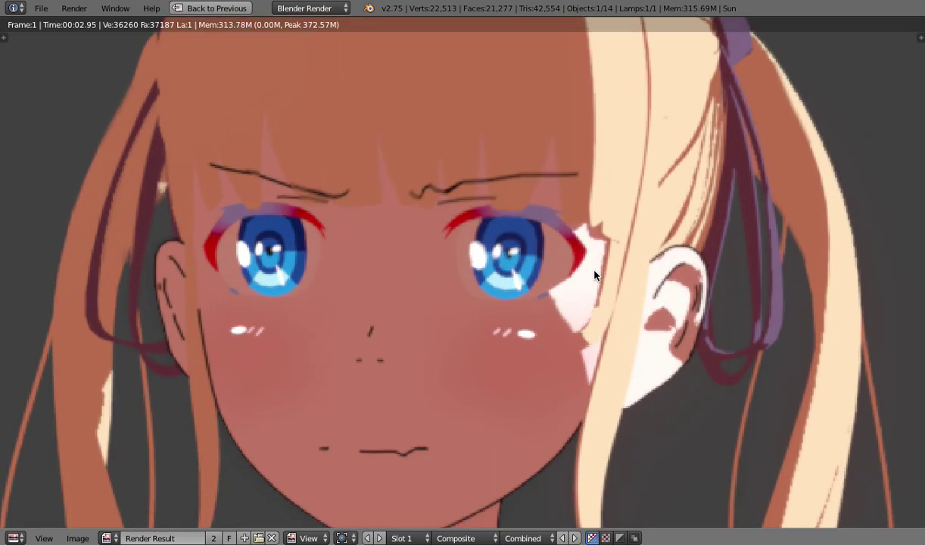
scroll(595, 273, down, 3)
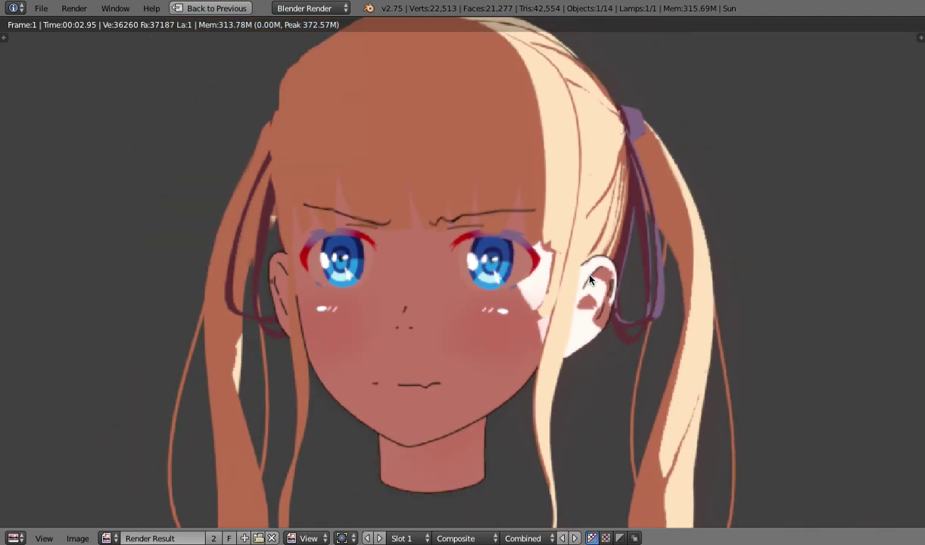
scroll(589, 275, up, 2)
middle_drag(588, 275, 604, 319)
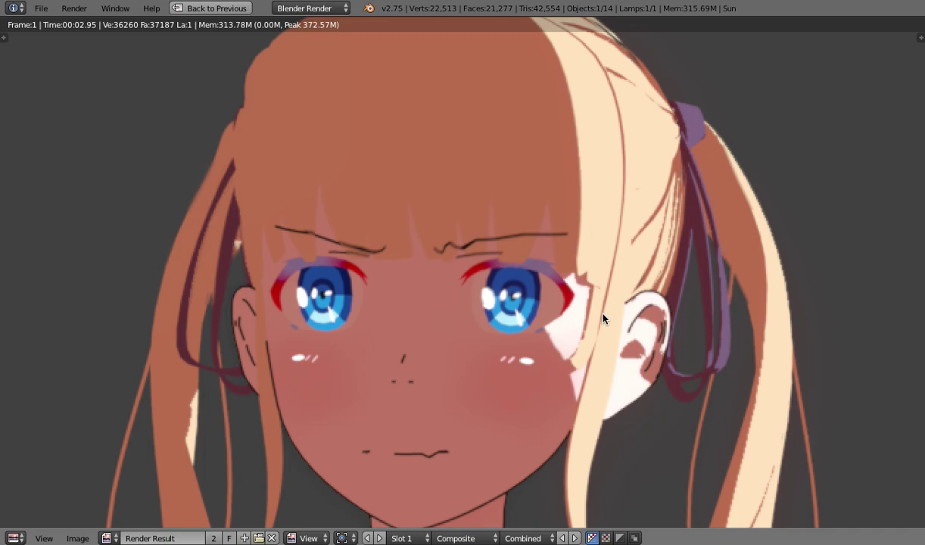
scroll(604, 319, down, 1)
scroll(604, 319, up, 1)
scroll(752, 240, down, 1)
scroll(752, 240, up, 1)
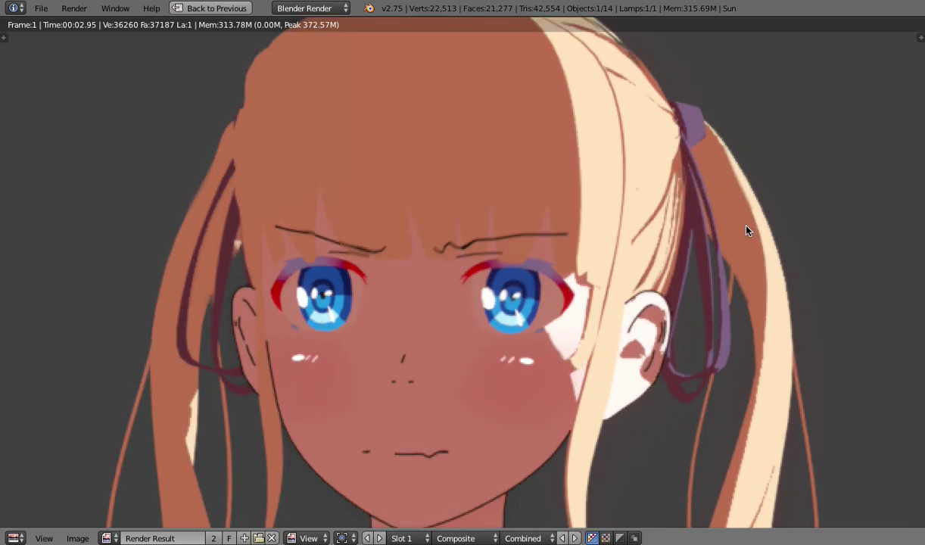